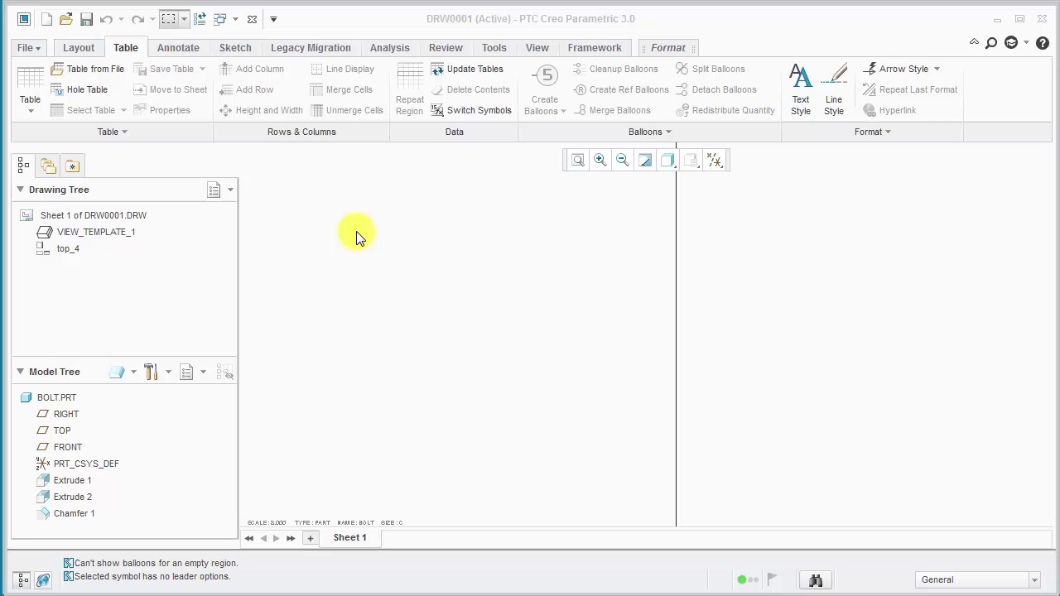
# - Insert a two-by-two table beside the bolt's top view and check its growth direction in the table properties
pyautogui.click(32, 105)
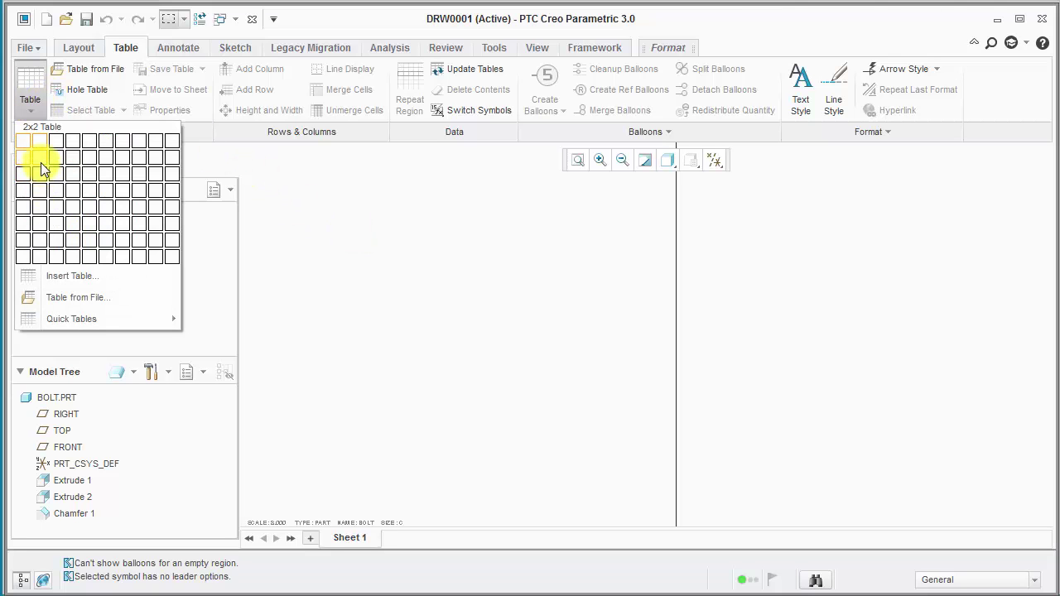
pyautogui.click(40, 159)
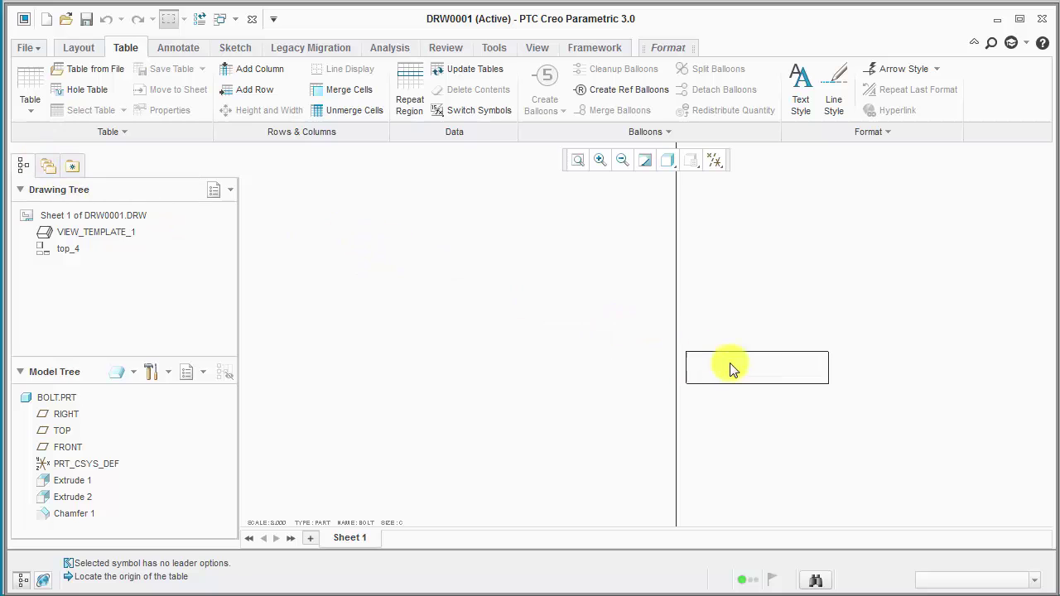
pyautogui.click(423, 283)
pyautogui.scroll(3, 422, 286)
pyautogui.scroll(-1, 504, 328)
pyautogui.moveTo(505, 328); pyautogui.dragTo(549, 256, button='middle')
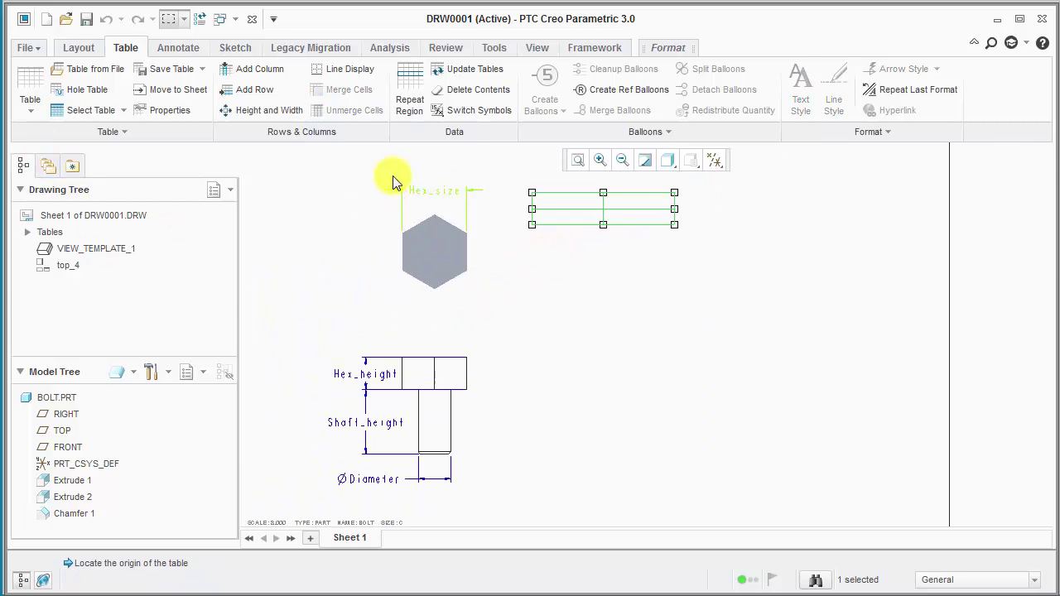
pyautogui.click(158, 109)
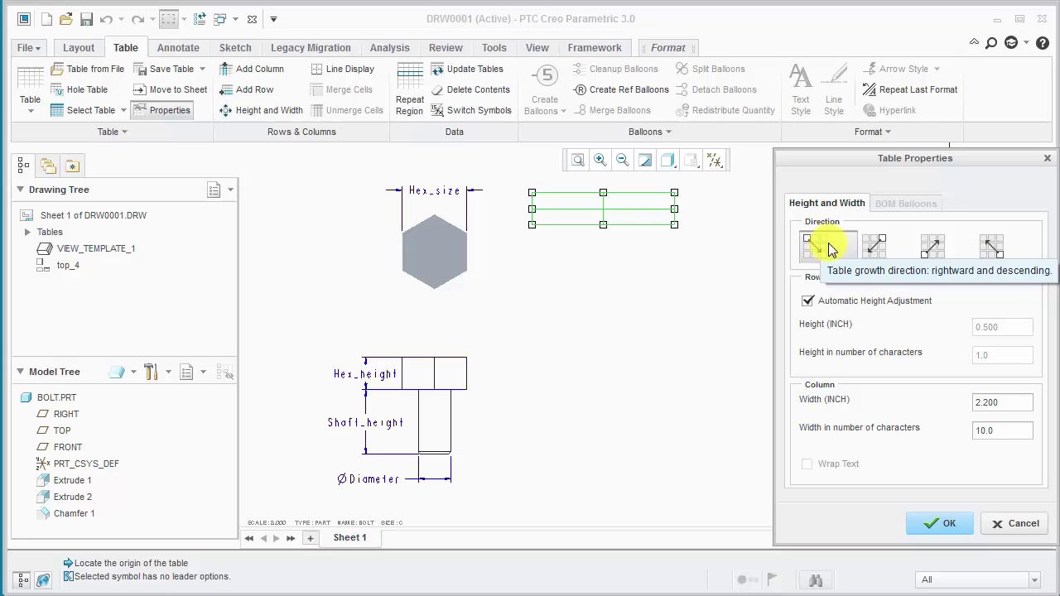
pyautogui.click(938, 526)
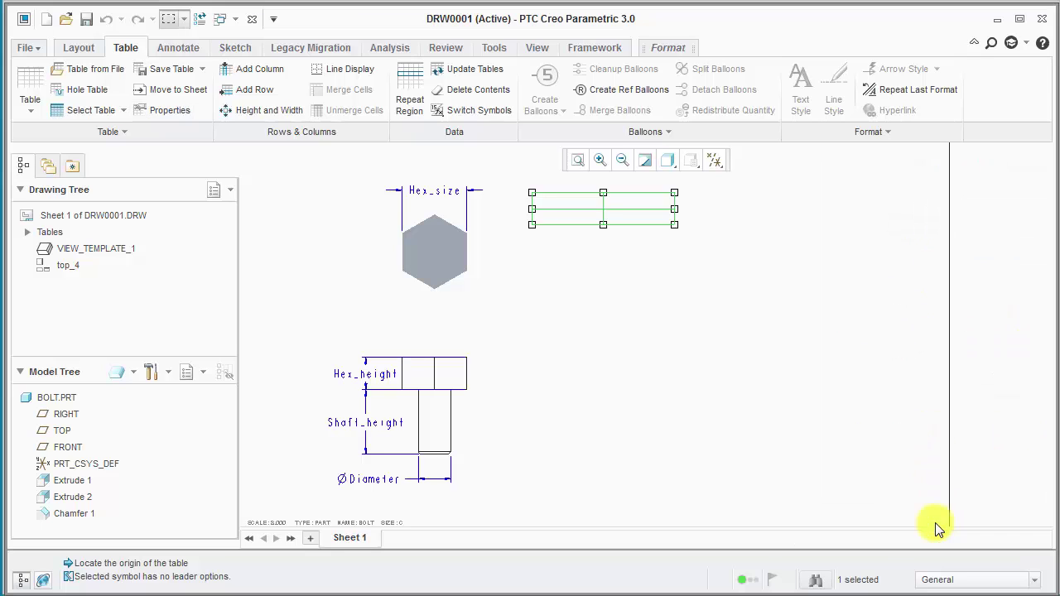
# - Add a two-dimensional repeat region spanning the whole table, using the lower-right cell to set the row and column subregion border
pyautogui.click(419, 89)
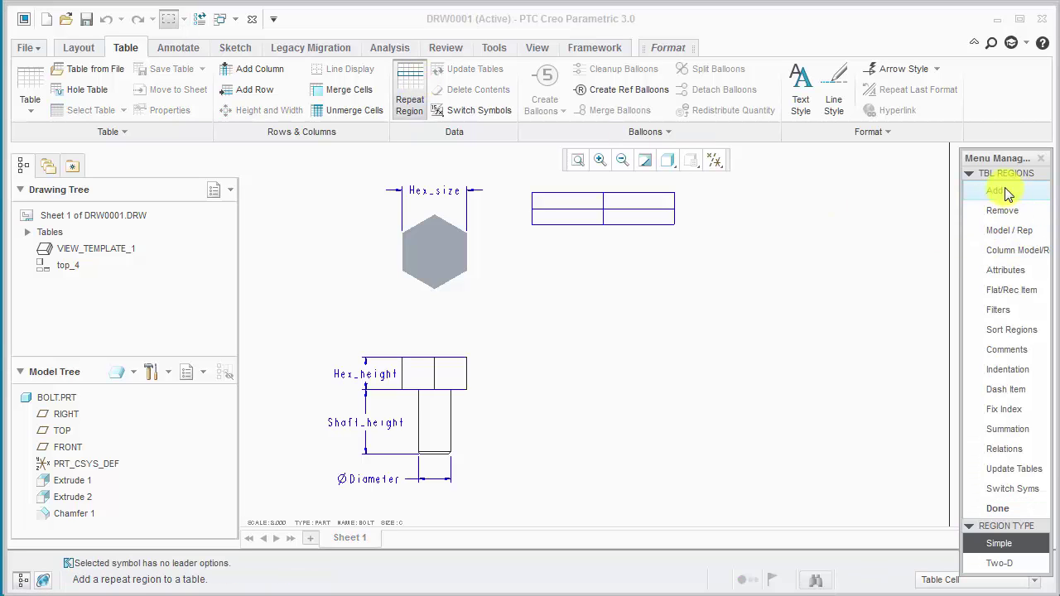
pyautogui.click(1028, 567)
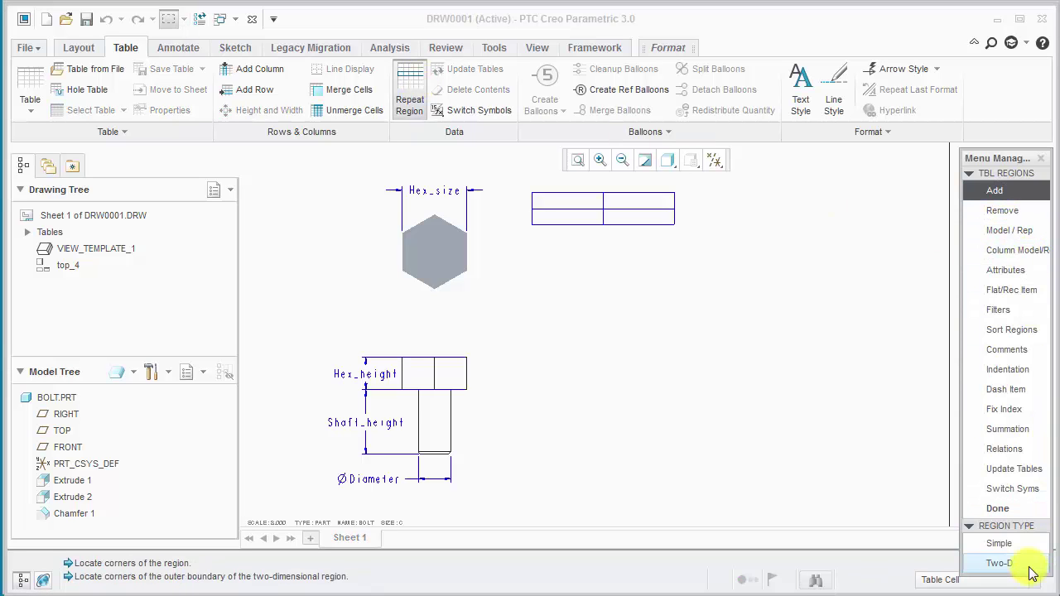
pyautogui.click(568, 207)
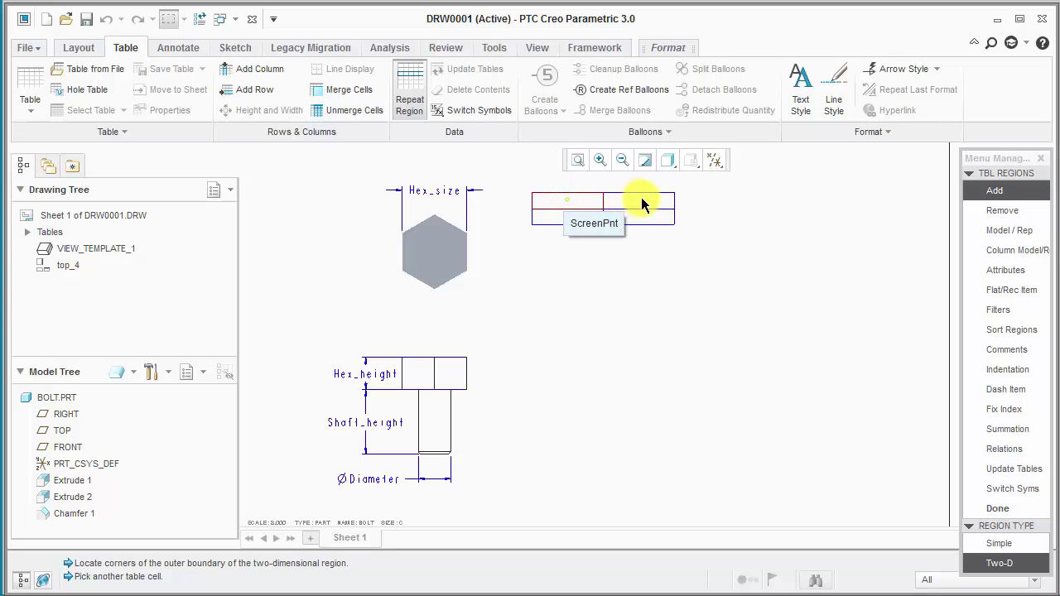
pyautogui.click(645, 225)
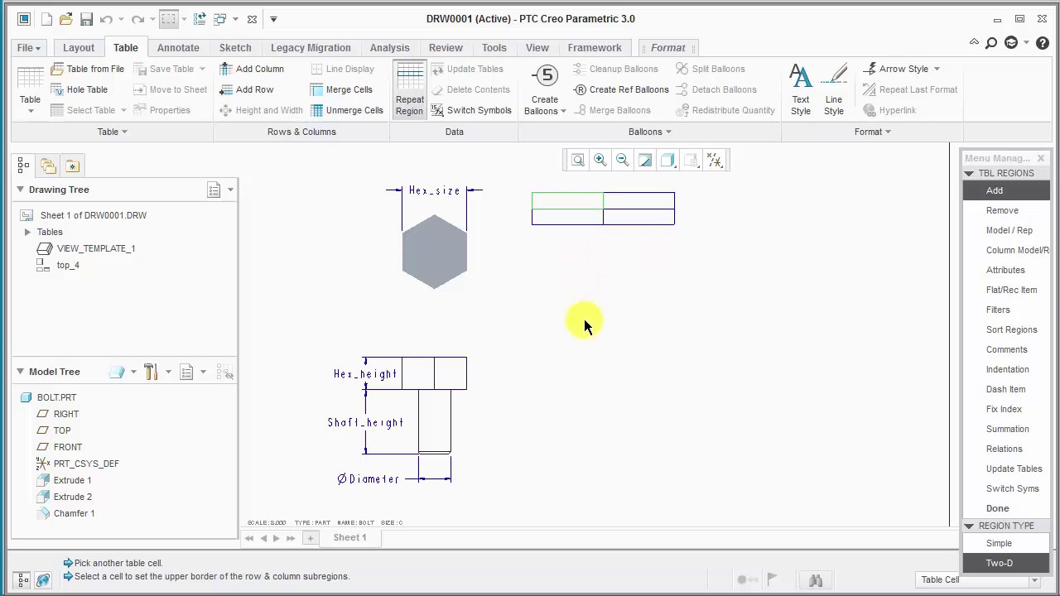
pyautogui.click(648, 222)
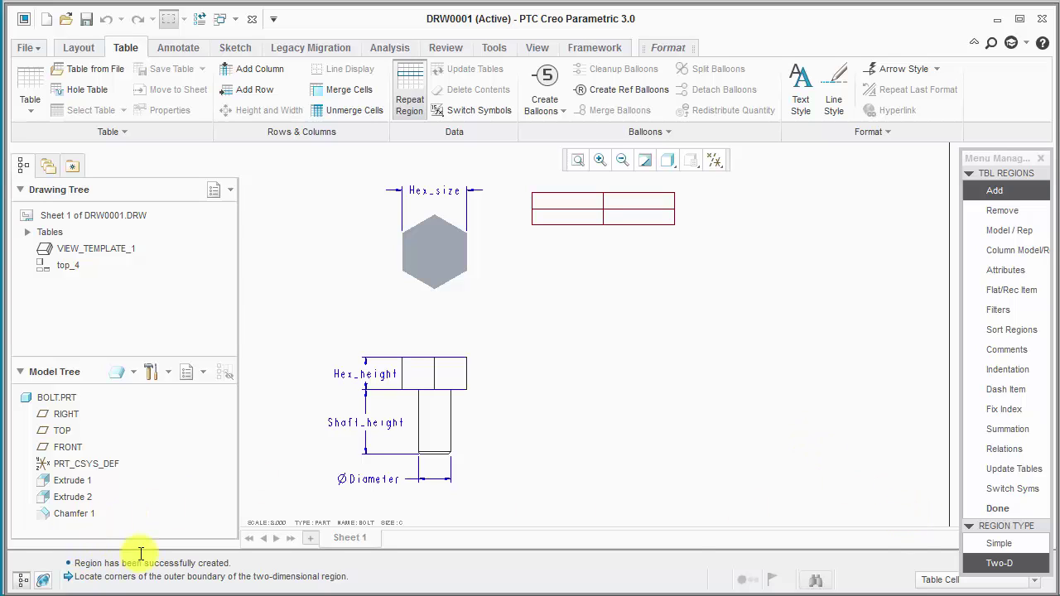
pyautogui.click(1029, 473)
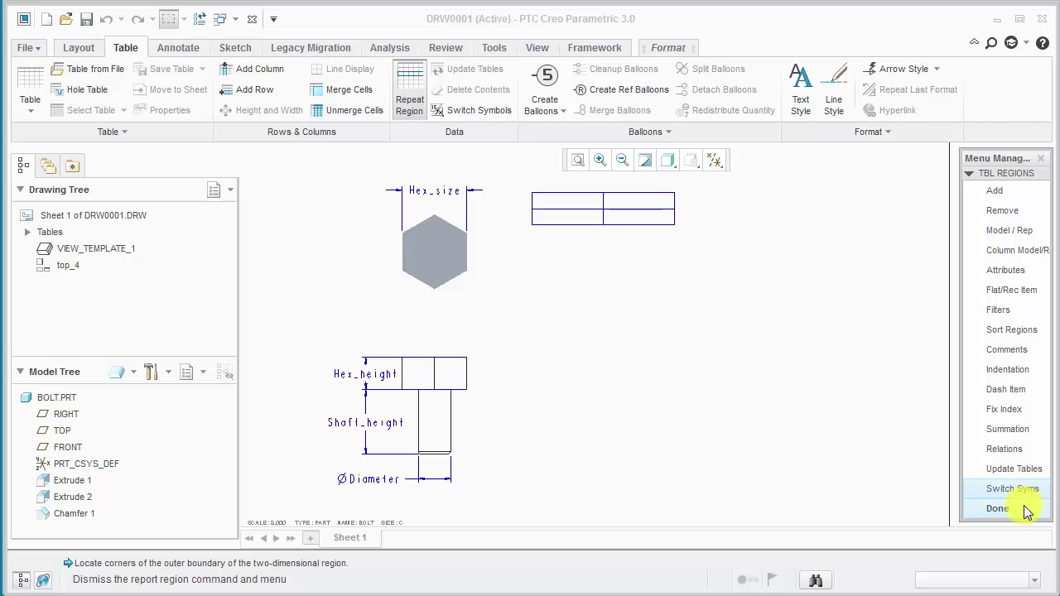
pyautogui.click(1027, 507)
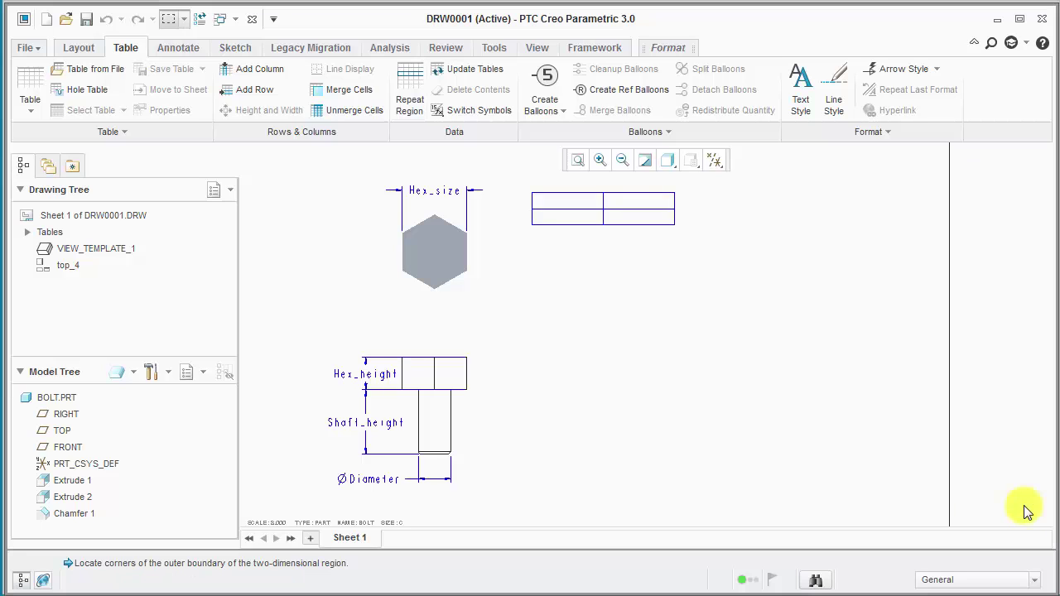
# - Assign the report symbol fam.inst.name to the table's lower-left cell
pyautogui.doubleClick(554, 216)
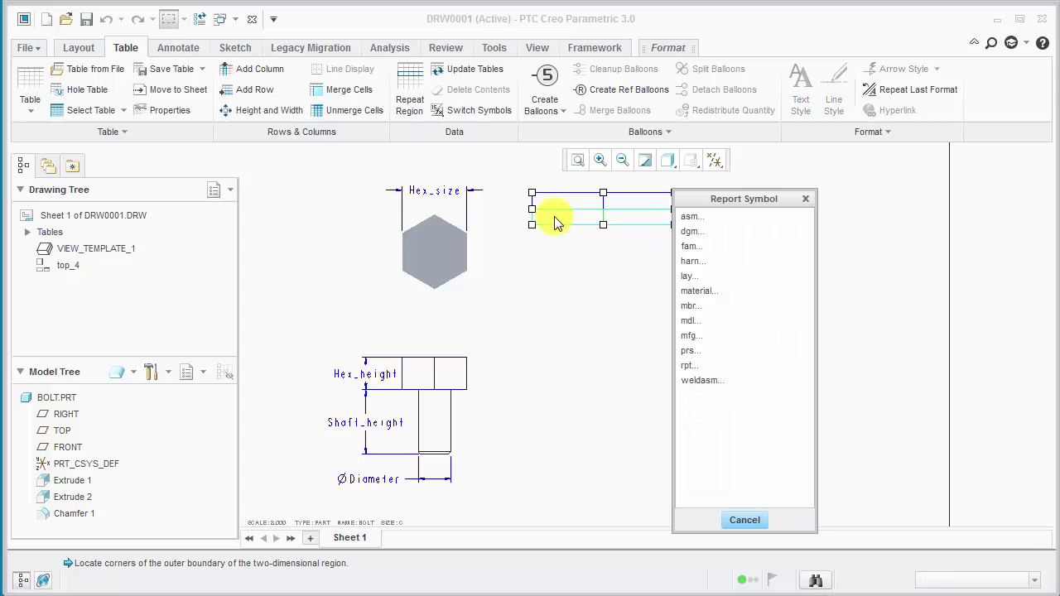
pyautogui.click(693, 246)
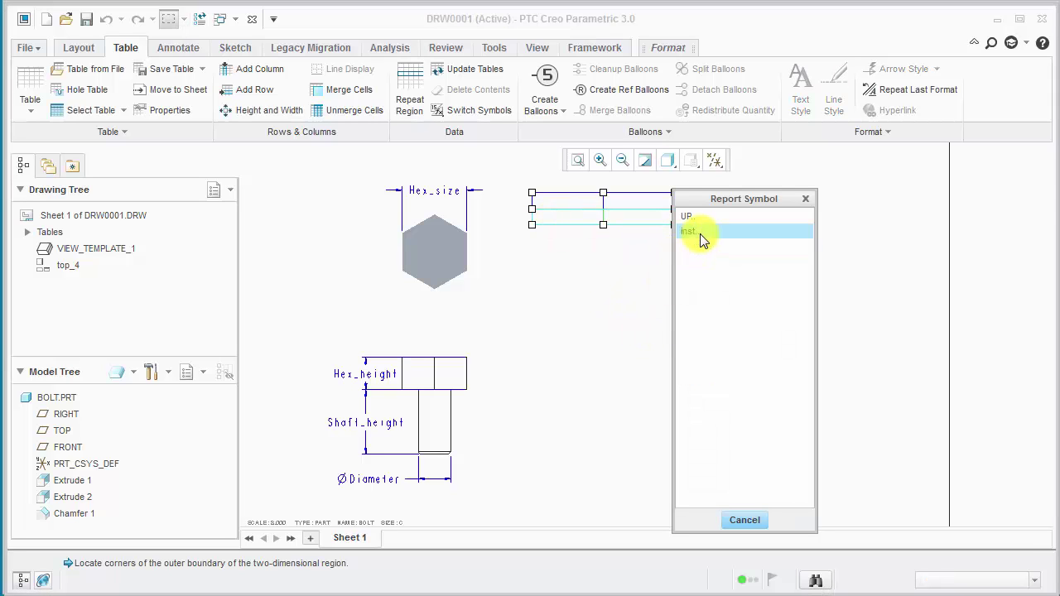
pyautogui.click(700, 233)
pyautogui.click(700, 232)
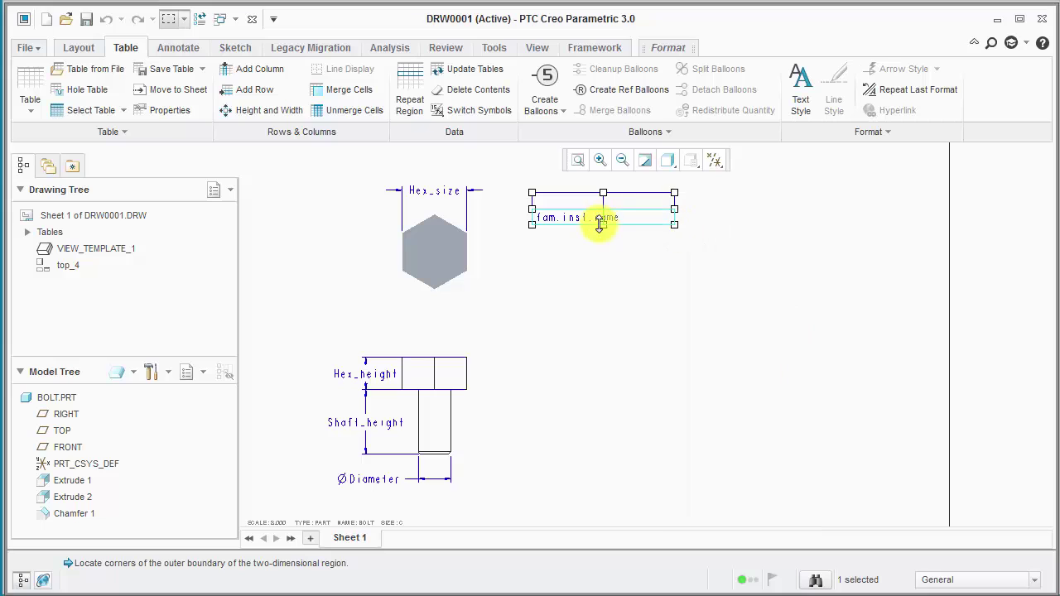
# - Assign the report symbol fam.inst.param.name to the table's upper-right cell
pyautogui.doubleClick(645, 209)
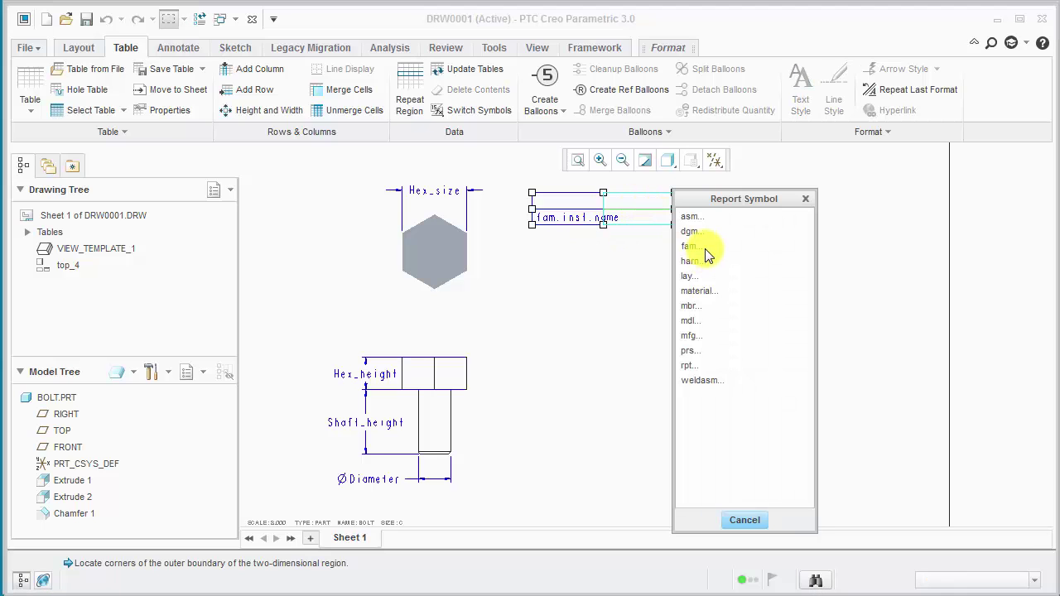
pyautogui.click(705, 247)
pyautogui.click(700, 232)
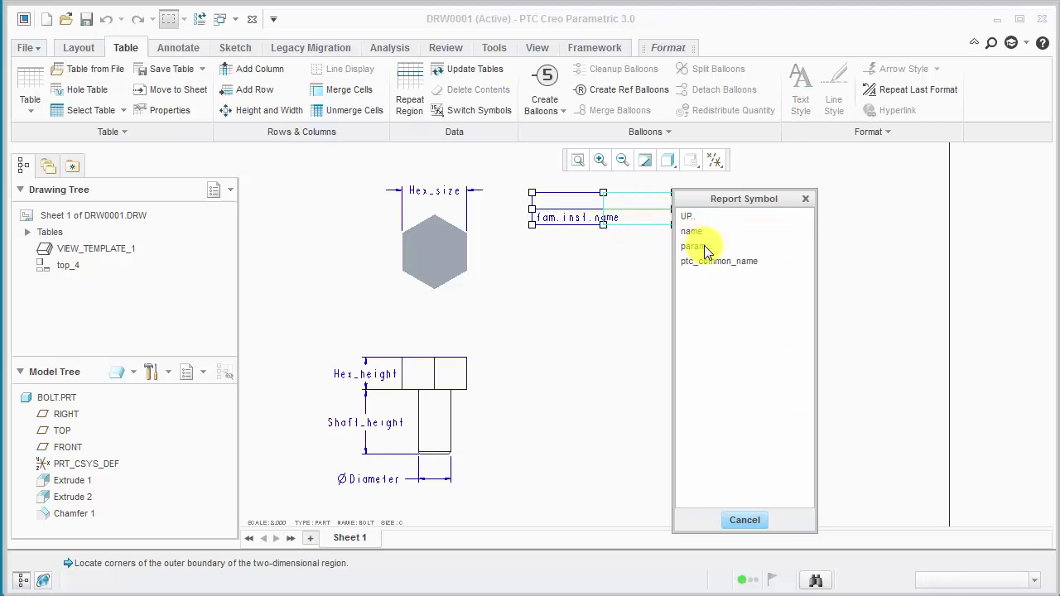
pyautogui.click(704, 247)
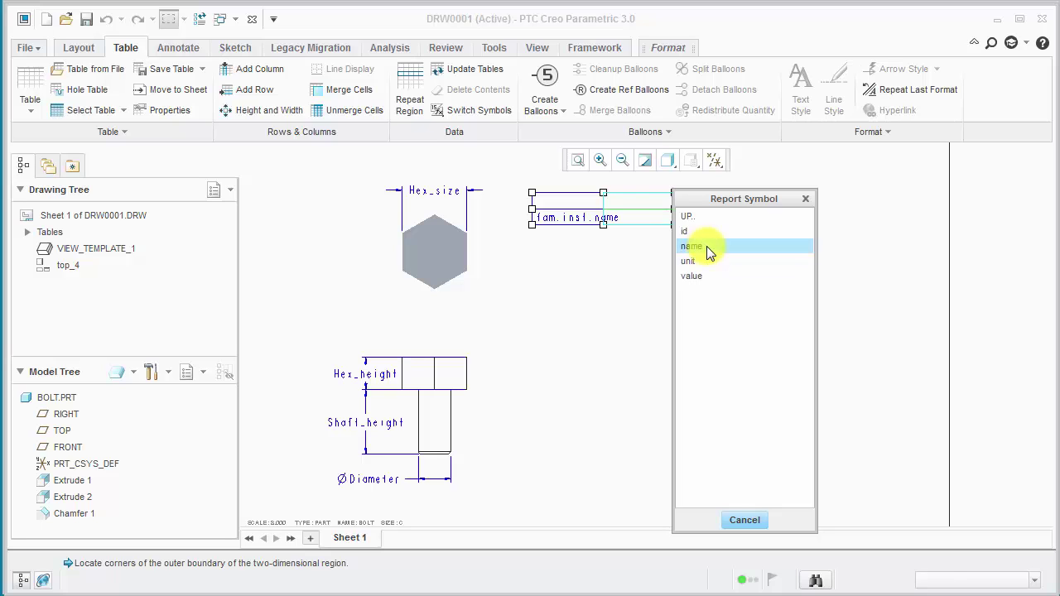
pyautogui.click(707, 246)
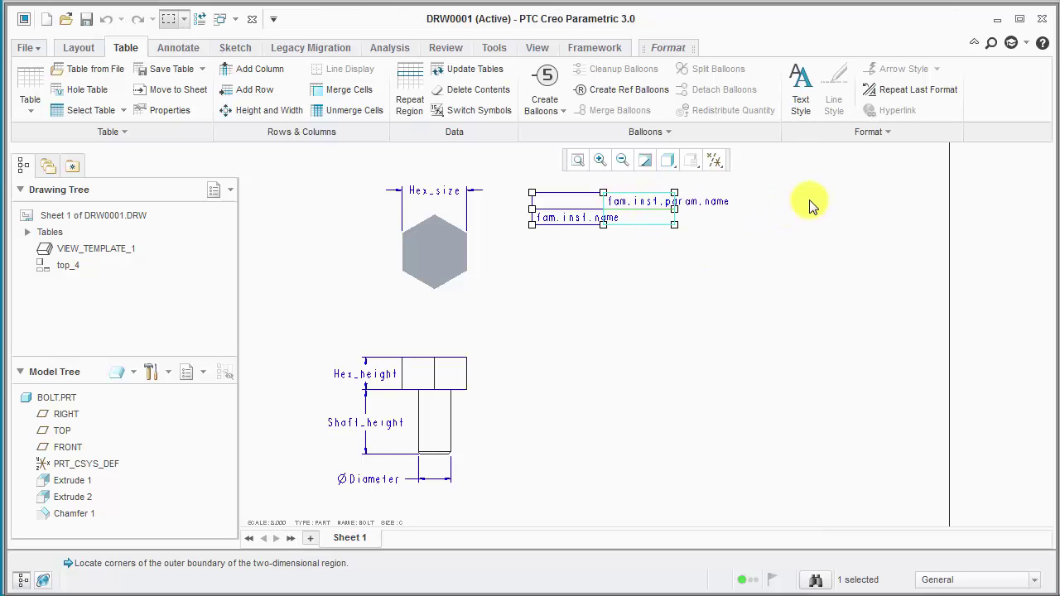
# - Assign the report symbol fam.inst.param.value to the table's lower-right cell
pyautogui.click(644, 255)
pyautogui.click(650, 219)
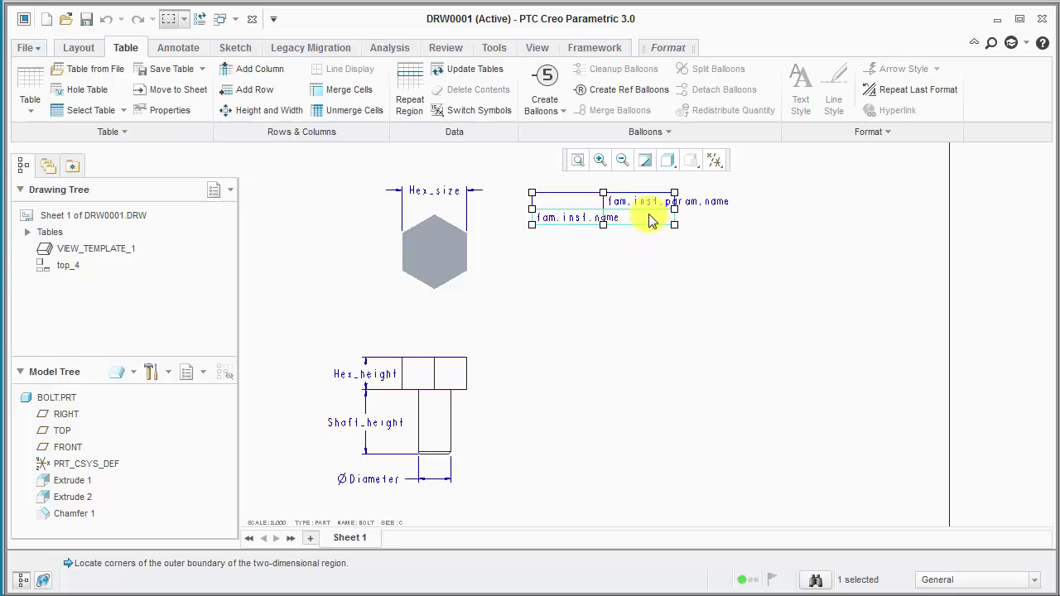
pyautogui.rightClick(650, 220)
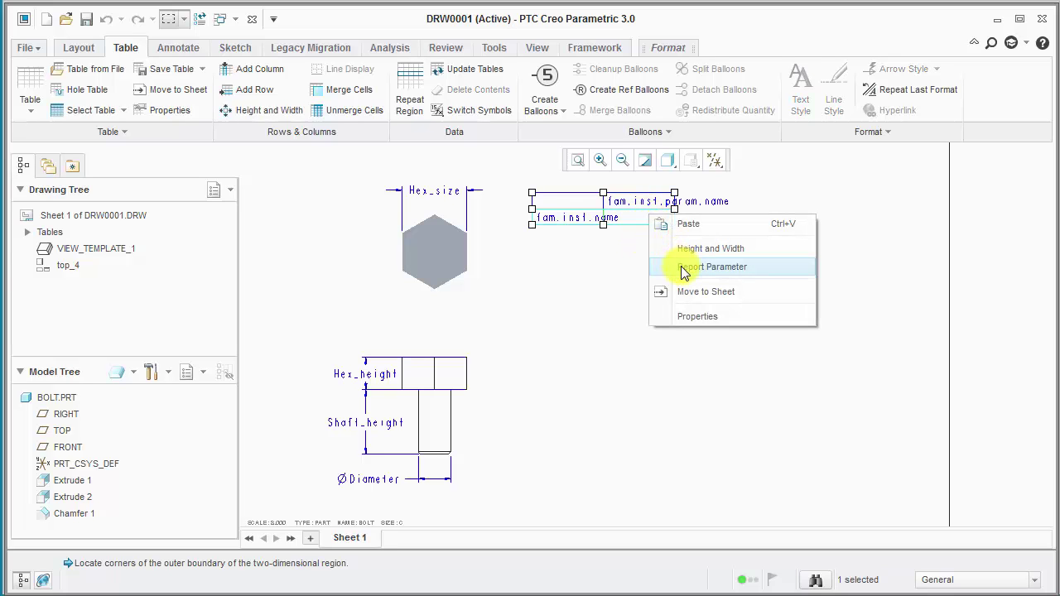
pyautogui.click(684, 271)
pyautogui.click(696, 245)
pyautogui.click(693, 233)
pyautogui.click(711, 246)
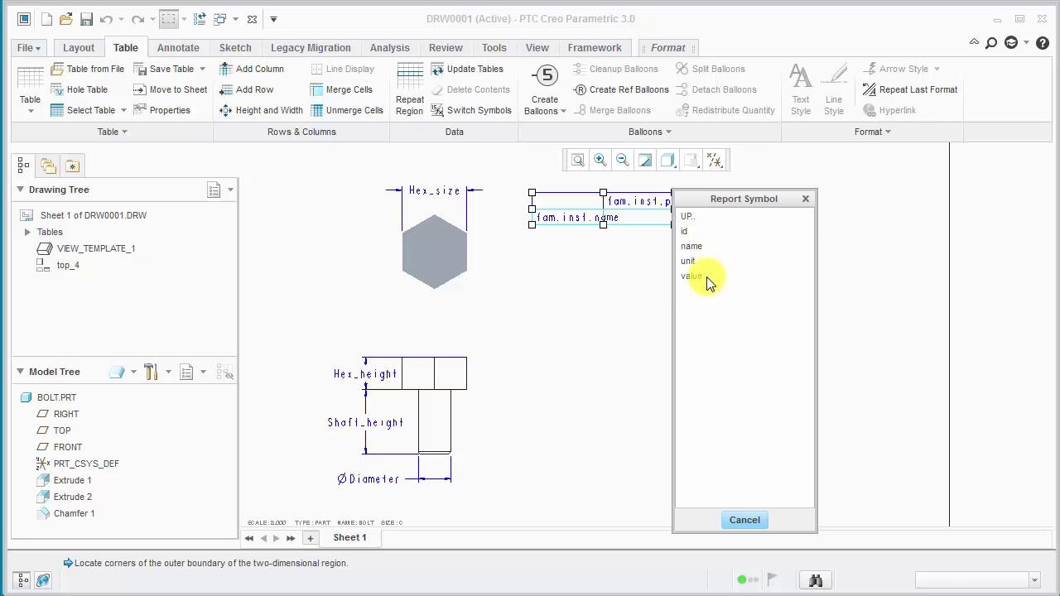
pyautogui.click(704, 278)
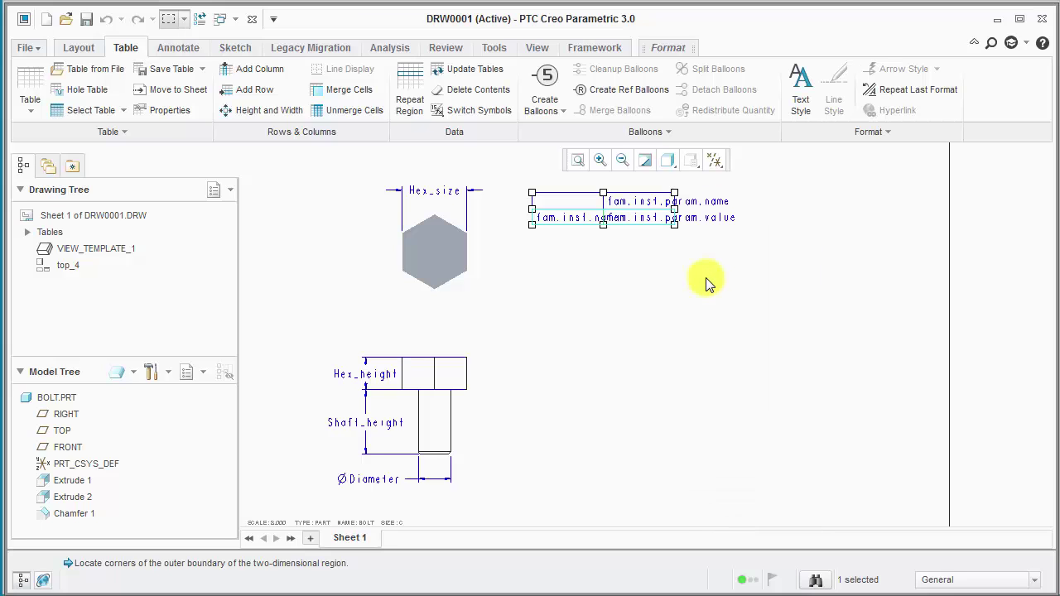
# - Update the drawing tables to fill the repeat region with the bolt's family table data, and clear the table selection
pyautogui.click(485, 71)
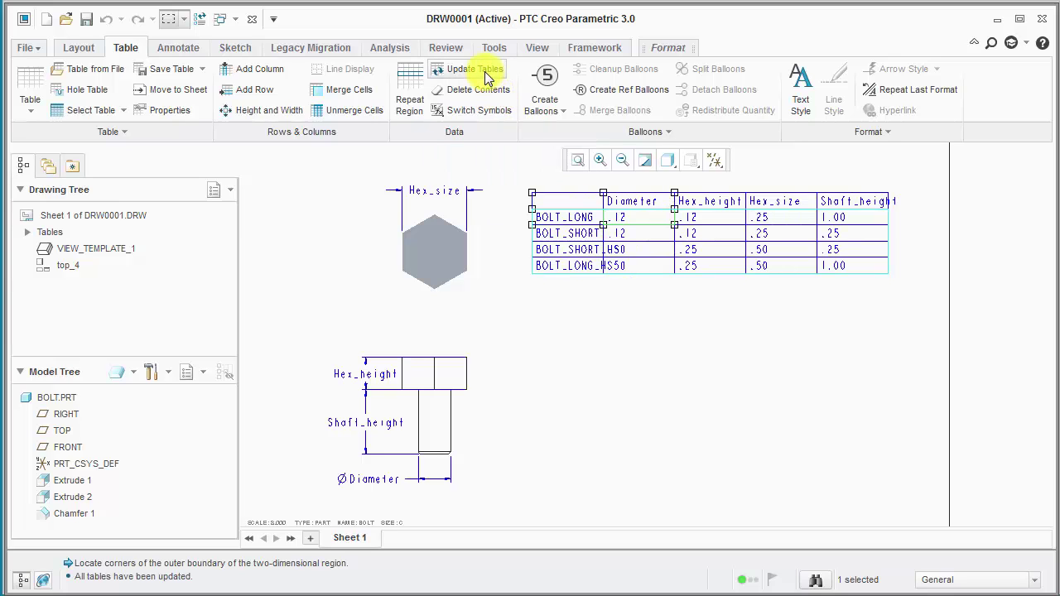
pyautogui.click(583, 364)
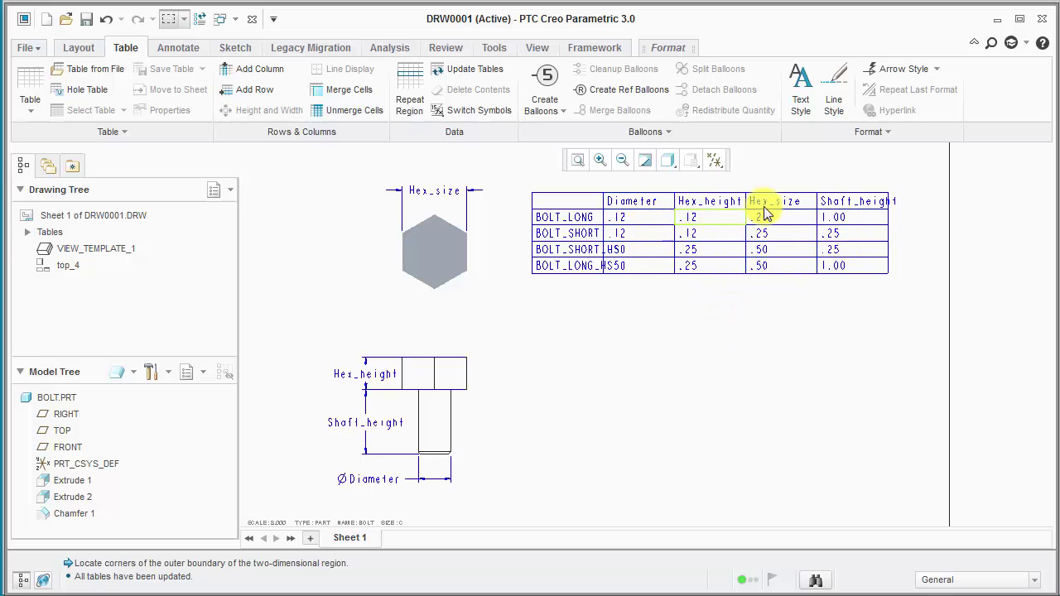
pyautogui.click(839, 239)
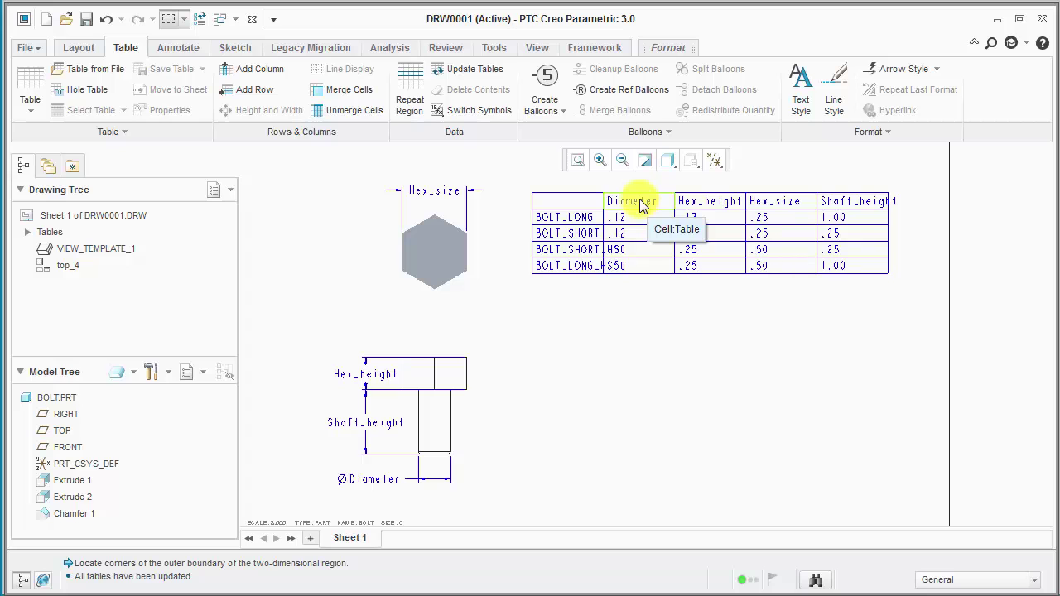
# - Set the drawing detail option 2d_region_columns_fit_text to yes and apply it to the active drawing
pyautogui.click(37, 50)
pyautogui.moveTo(61, 291)
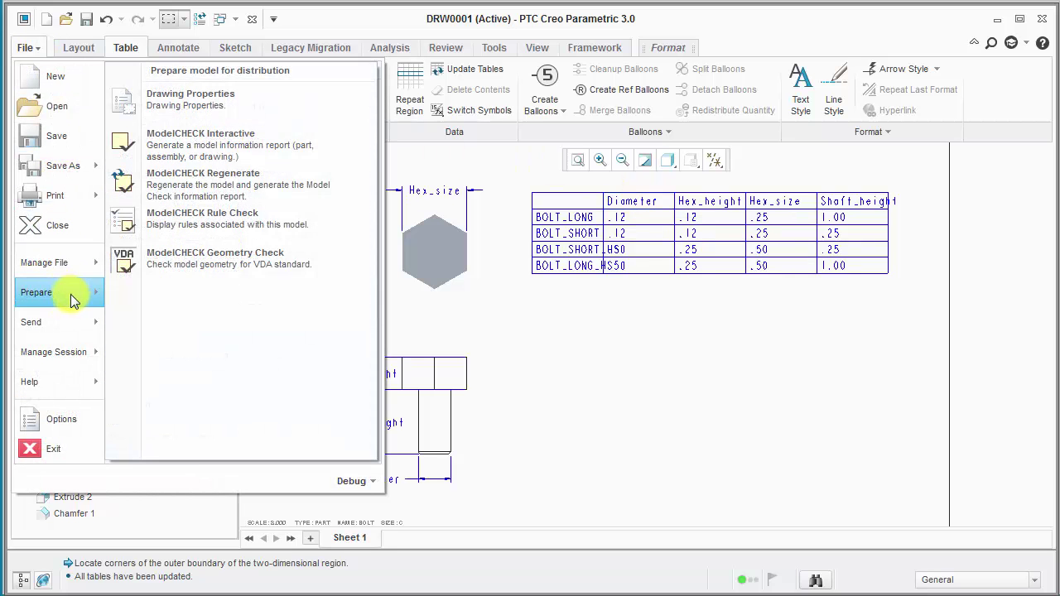
pyautogui.click(267, 115)
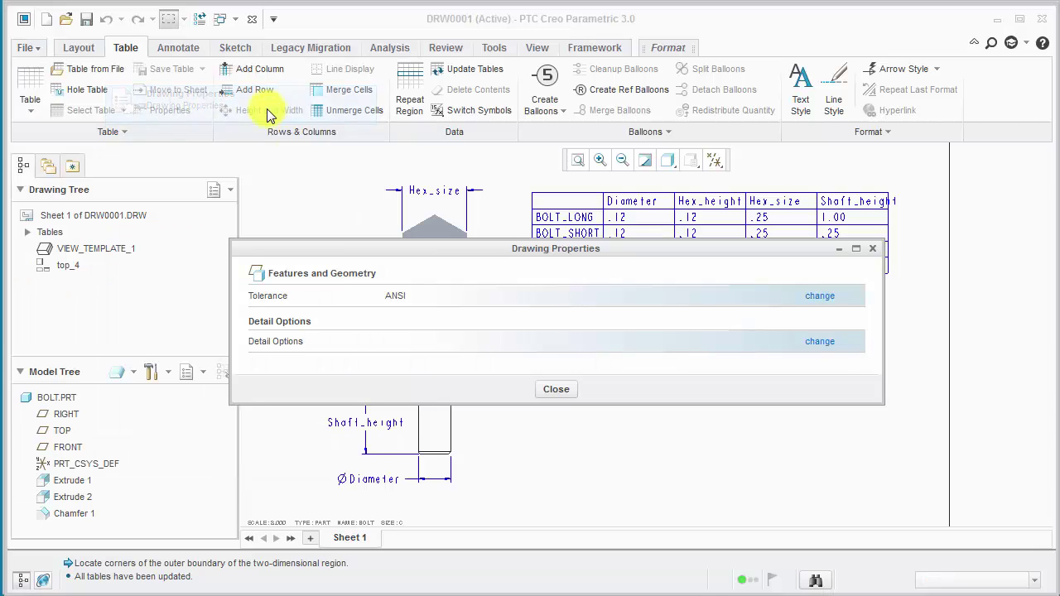
pyautogui.click(824, 345)
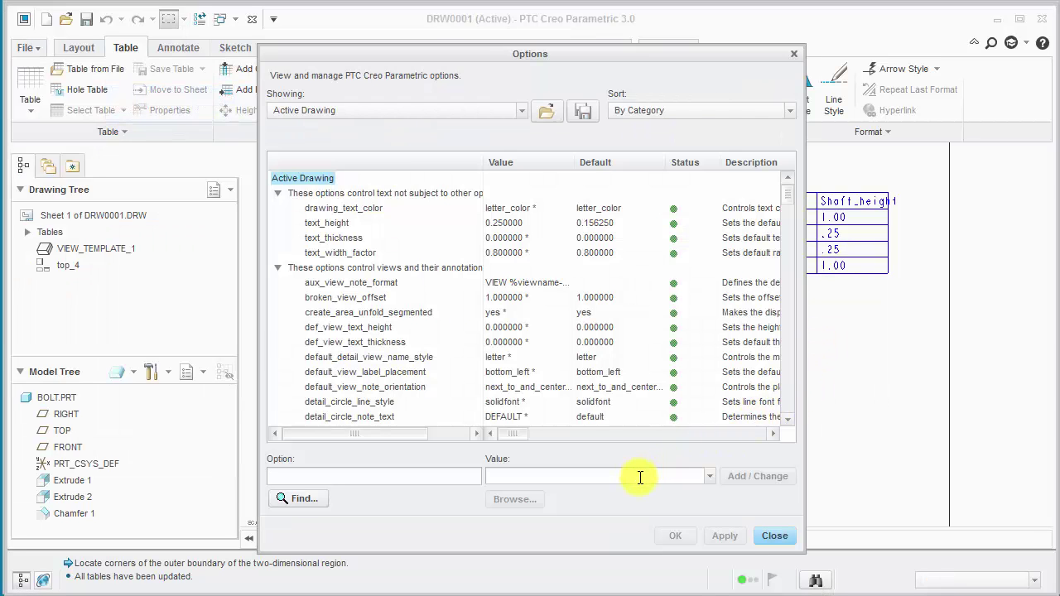
pyautogui.click(441, 474)
pyautogui.write('2d_region_columns_fit_text')
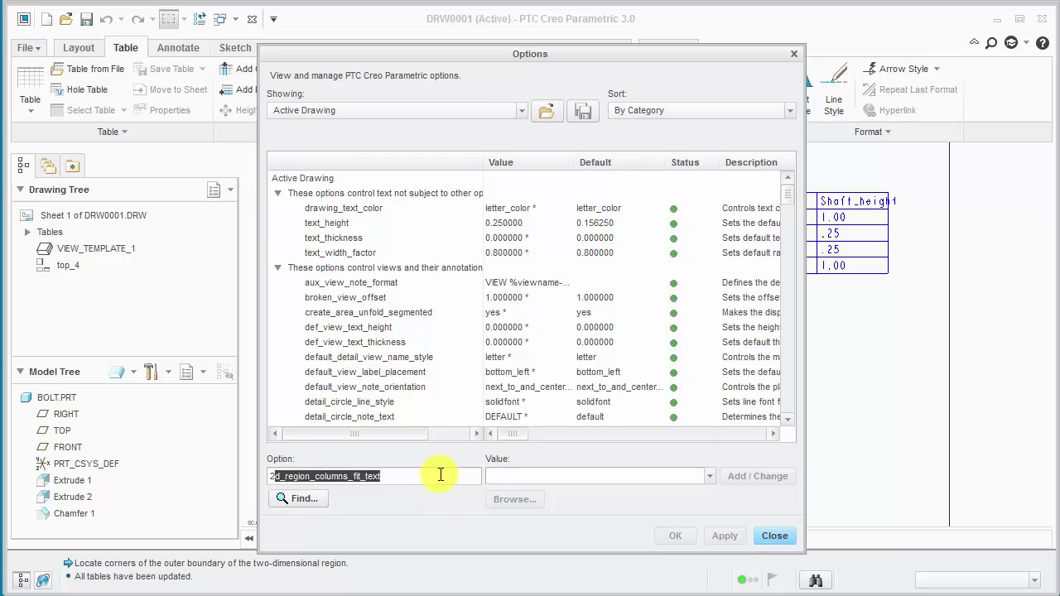
pyautogui.press('Tab')
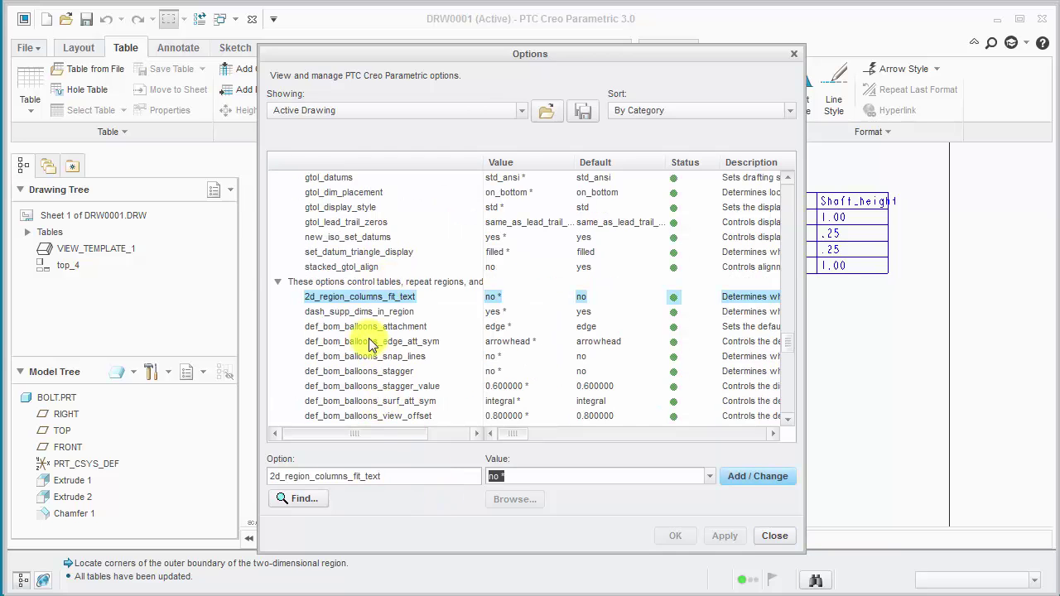
pyautogui.scroll(-1, 373, 348)
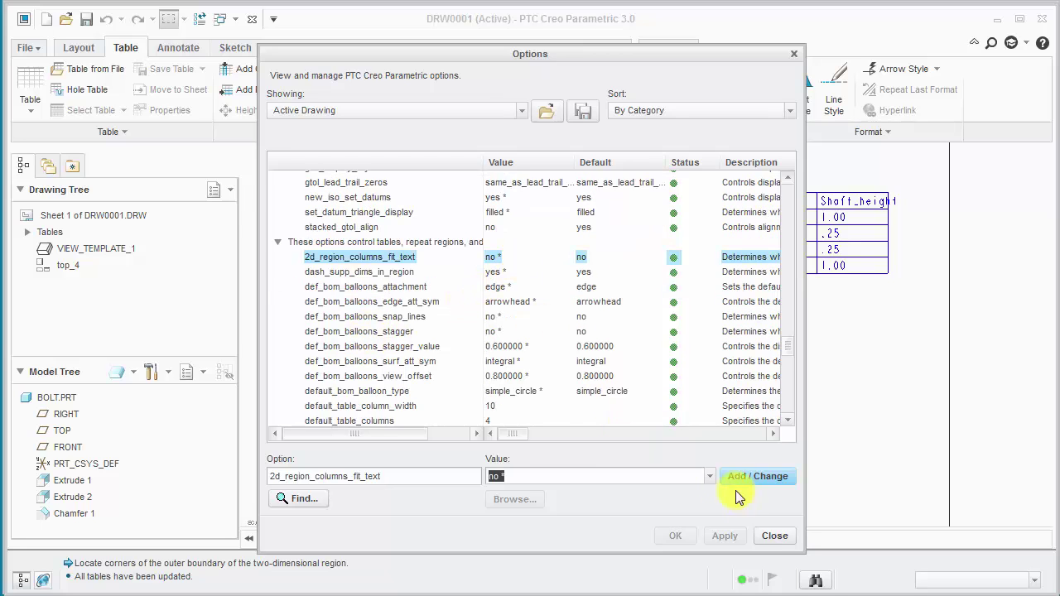
pyautogui.click(710, 476)
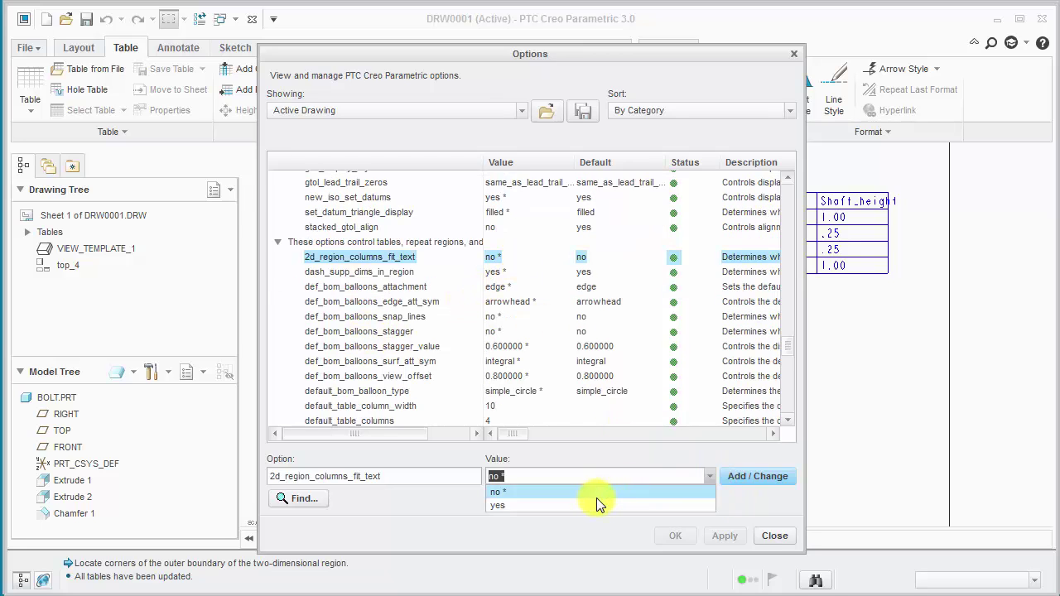
pyautogui.click(596, 500)
pyautogui.click(751, 478)
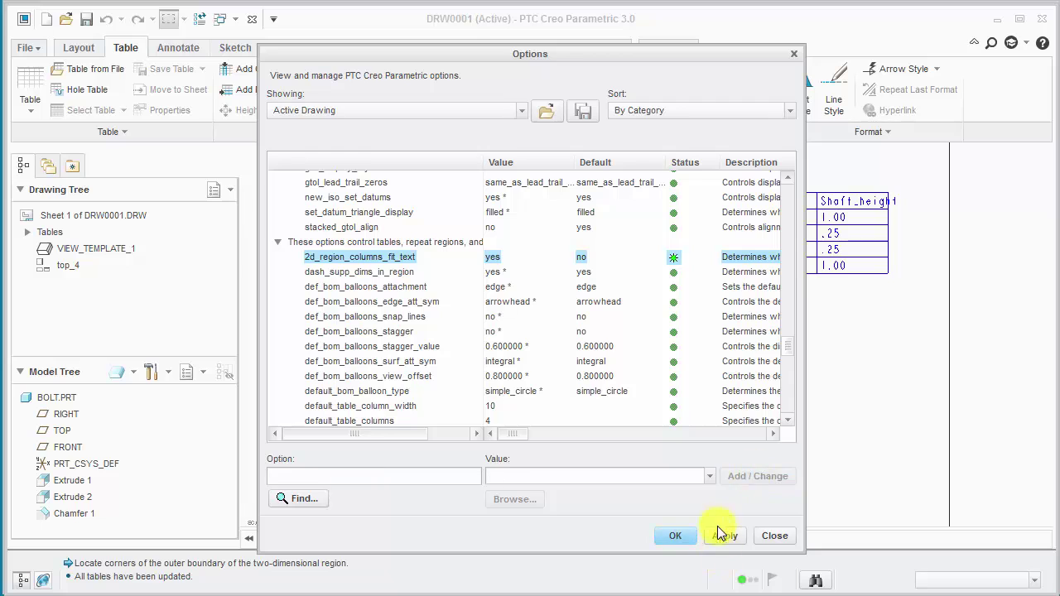
pyautogui.click(722, 539)
pyautogui.click(789, 539)
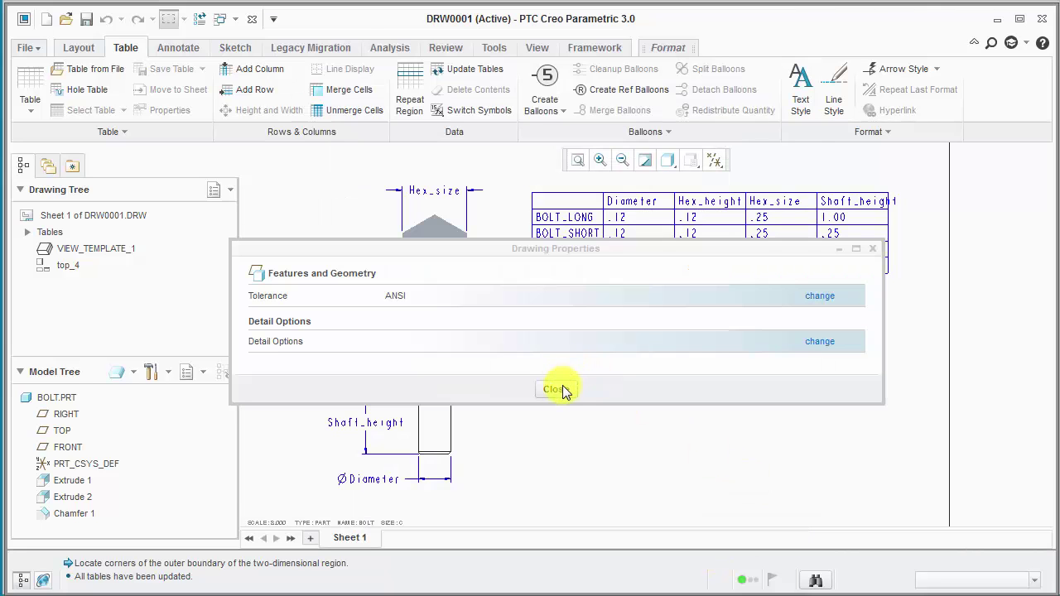
# - Close the drawing properties and update the drawing tables so the family table columns fit their text
pyautogui.click(563, 389)
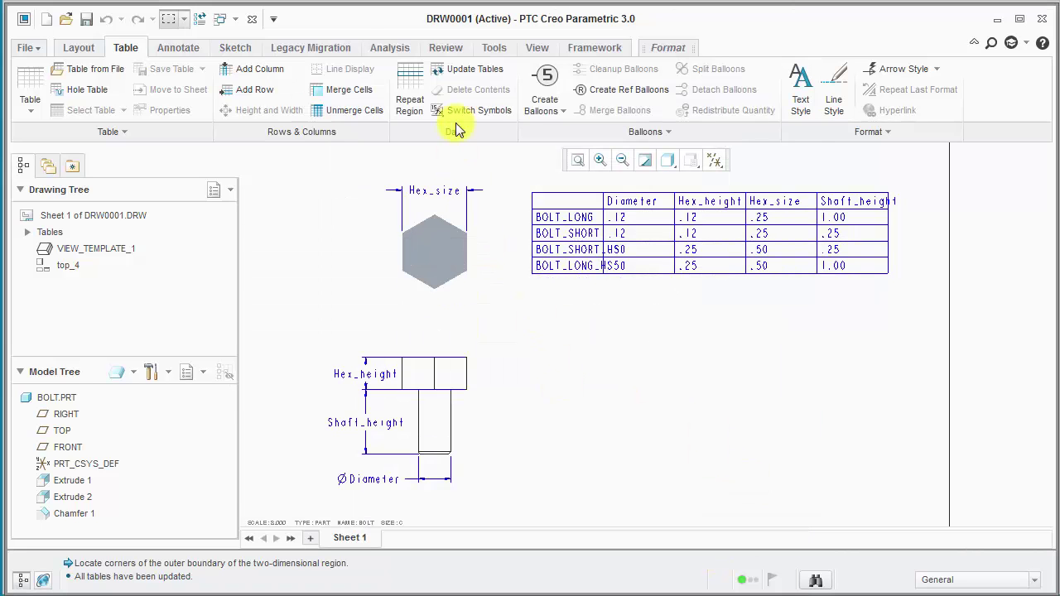
pyautogui.click(462, 71)
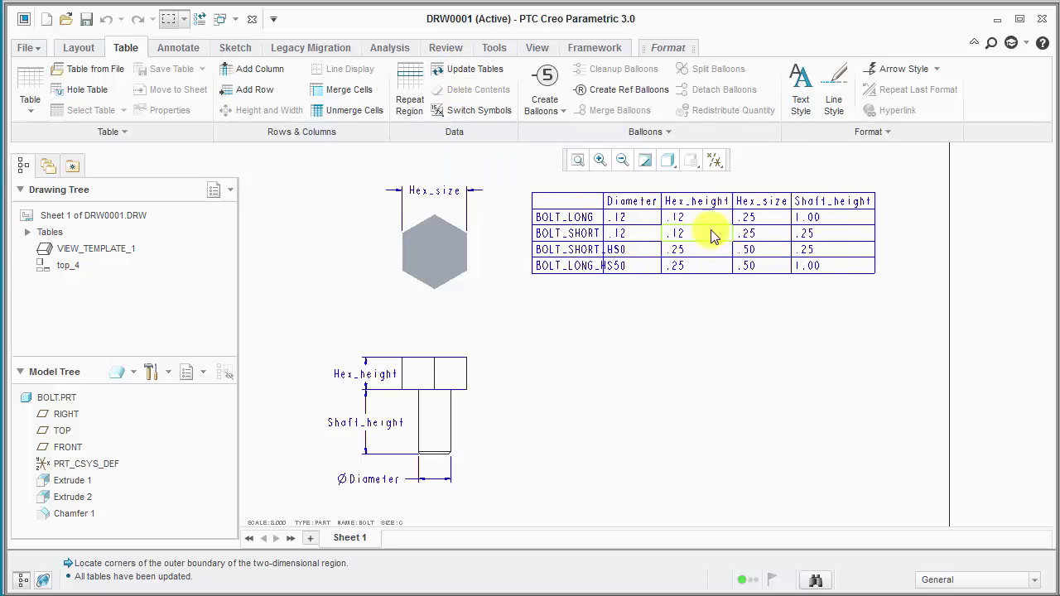
# - Widen the instance-name column of the family table report by changing its width in characters
pyautogui.click(556, 206)
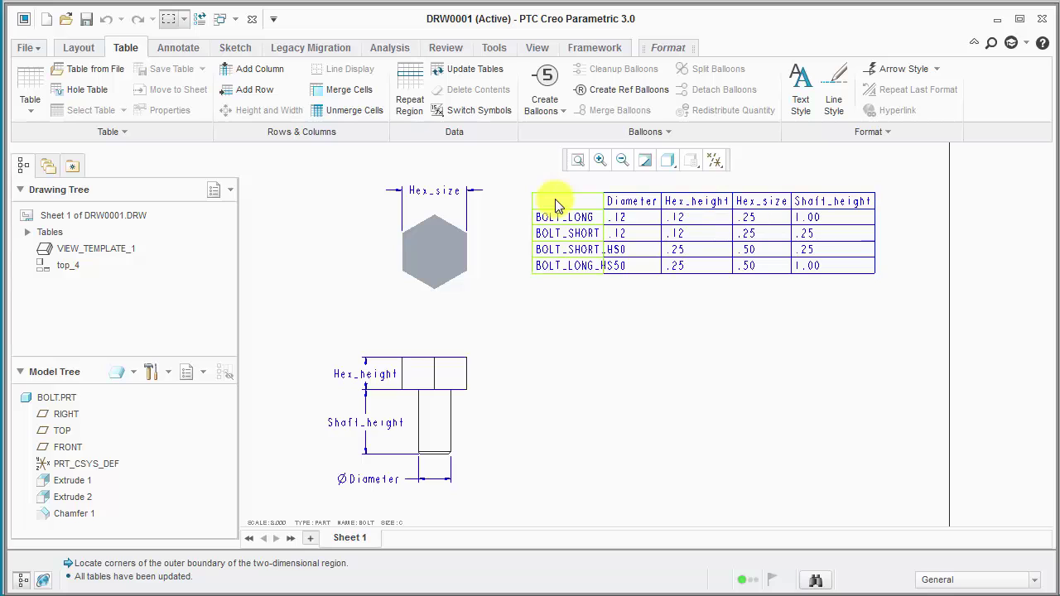
pyautogui.click(556, 205)
pyautogui.rightClick(557, 205)
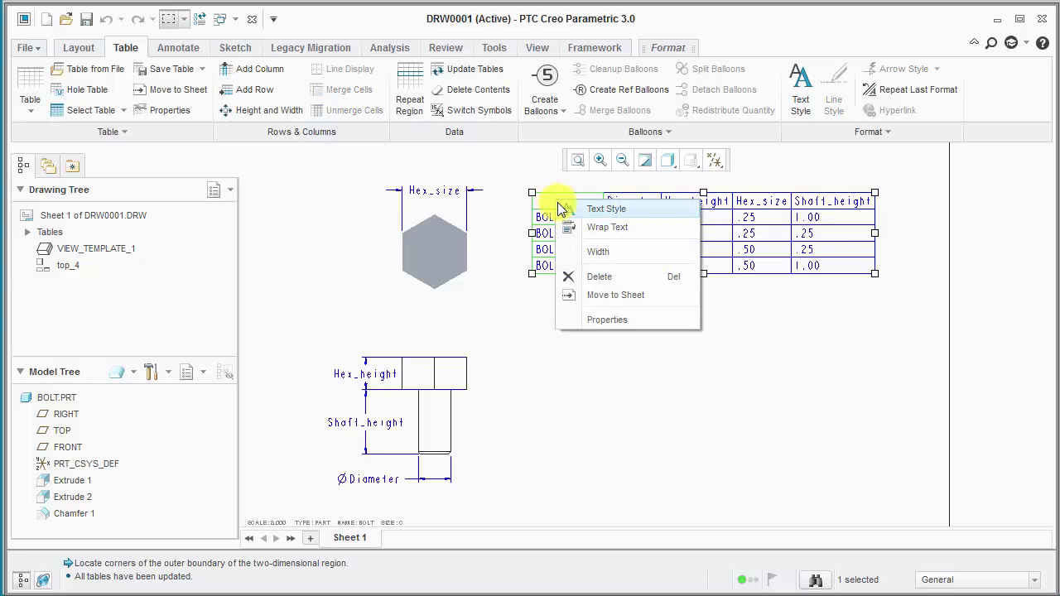
pyautogui.click(598, 251)
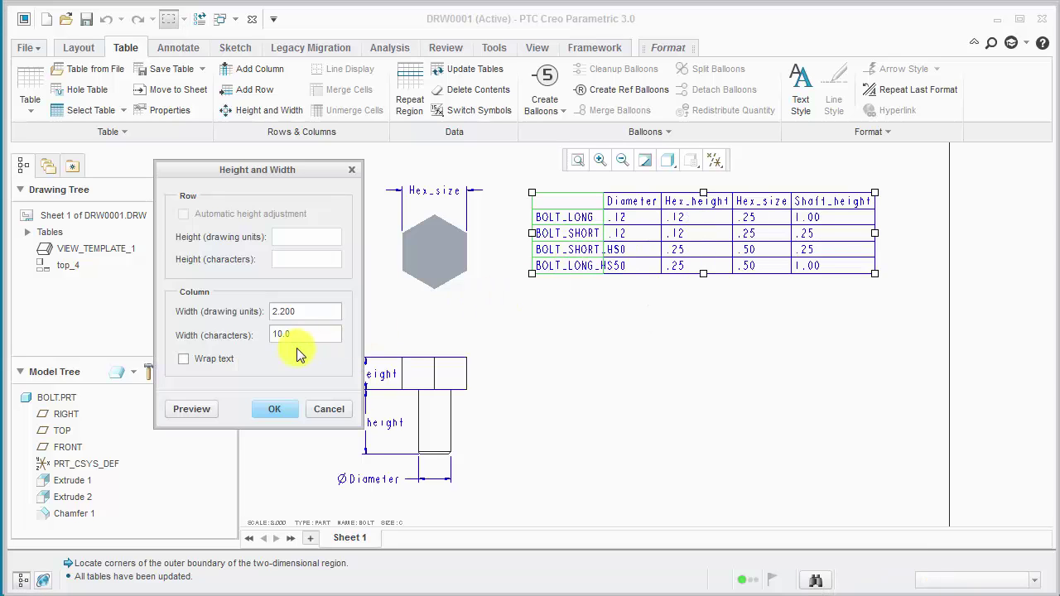
pyautogui.moveTo(329, 335); pyautogui.dragTo(247, 335)
pyautogui.click(275, 410)
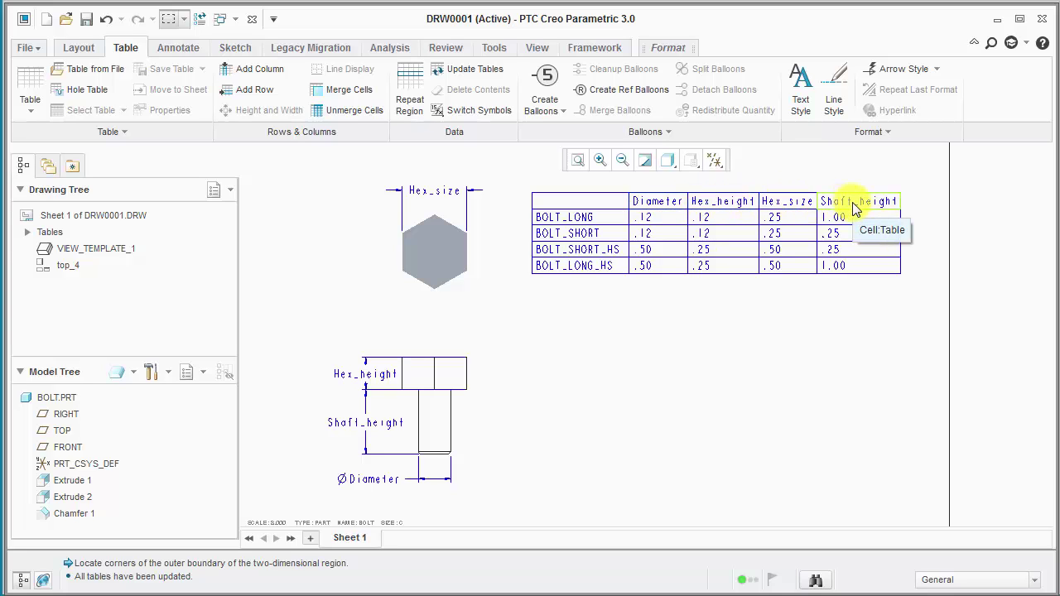
# - Examine the sort_method_in_region option in the drawing's detail options, and close the drawing properties
pyautogui.click(25, 49)
pyautogui.moveTo(49, 291)
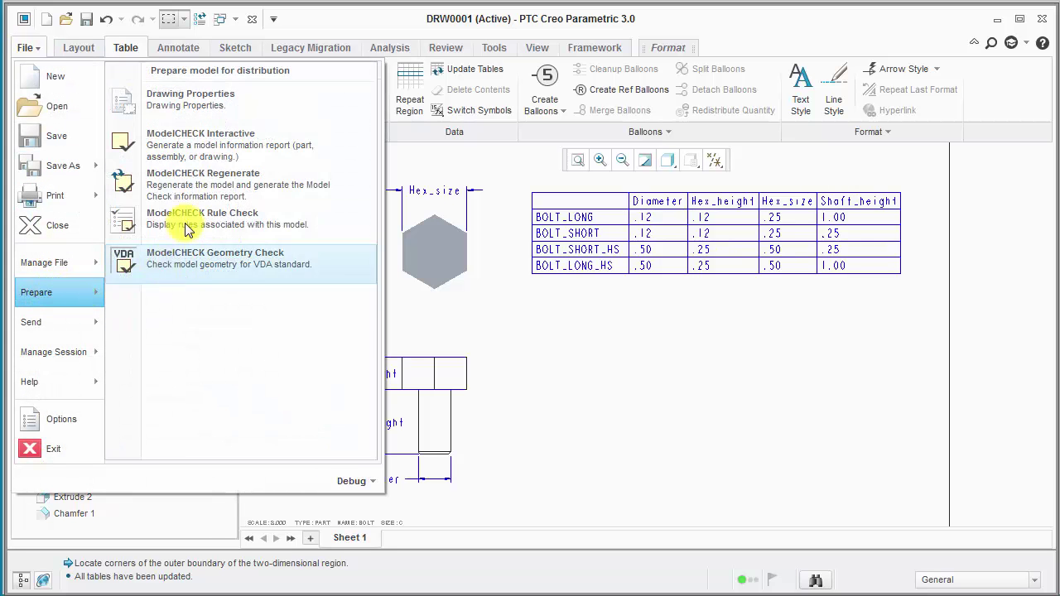
pyautogui.click(228, 101)
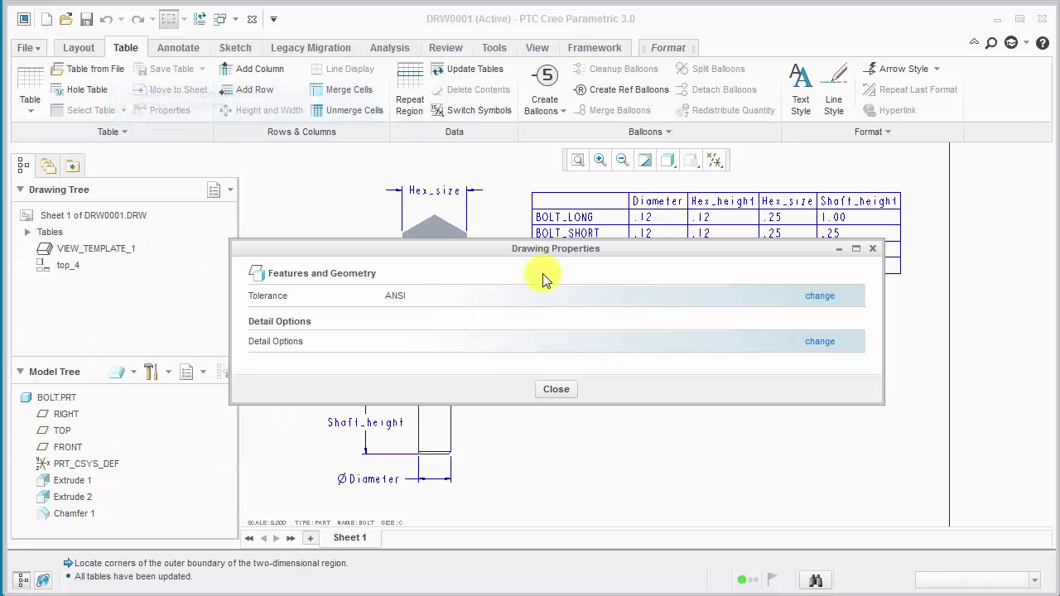
pyautogui.click(819, 348)
pyautogui.click(332, 468)
pyautogui.write('2d_region_columns_fit_text')
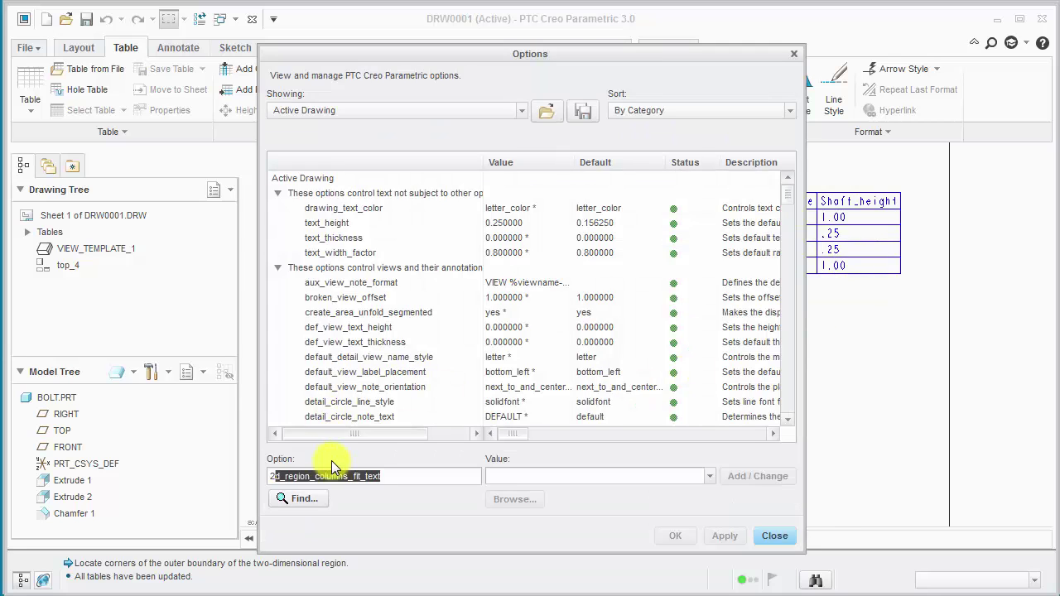
pyautogui.scroll(-5, 406, 351)
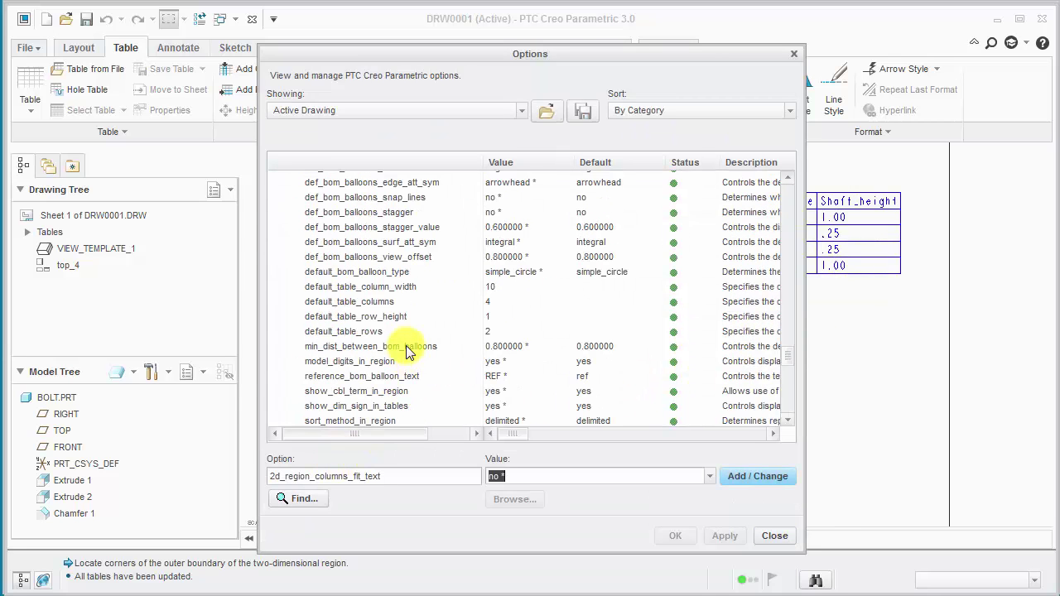
pyautogui.click(367, 421)
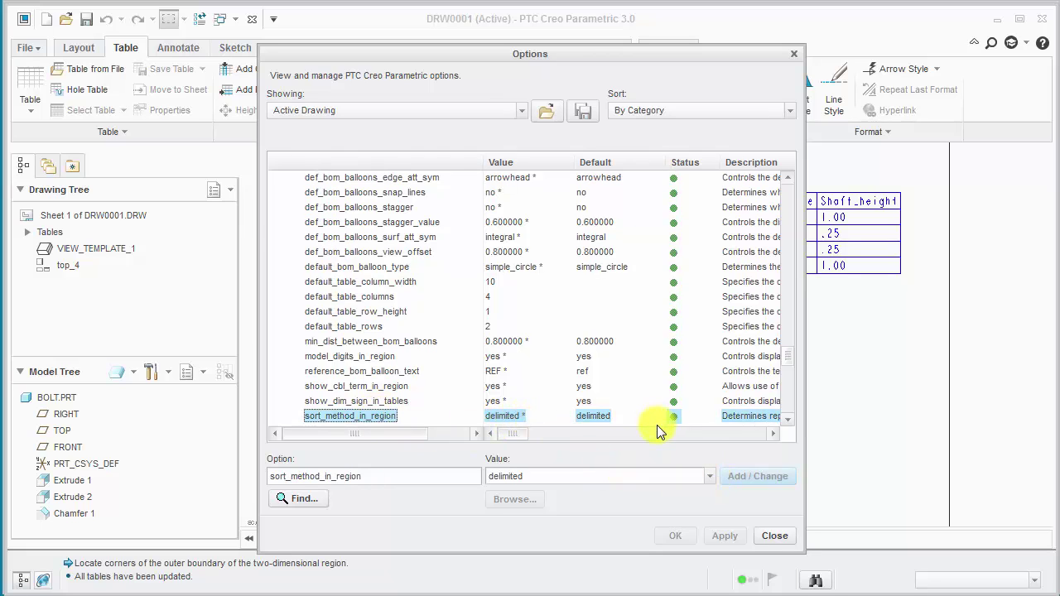
pyautogui.click(766, 538)
pyautogui.click(556, 391)
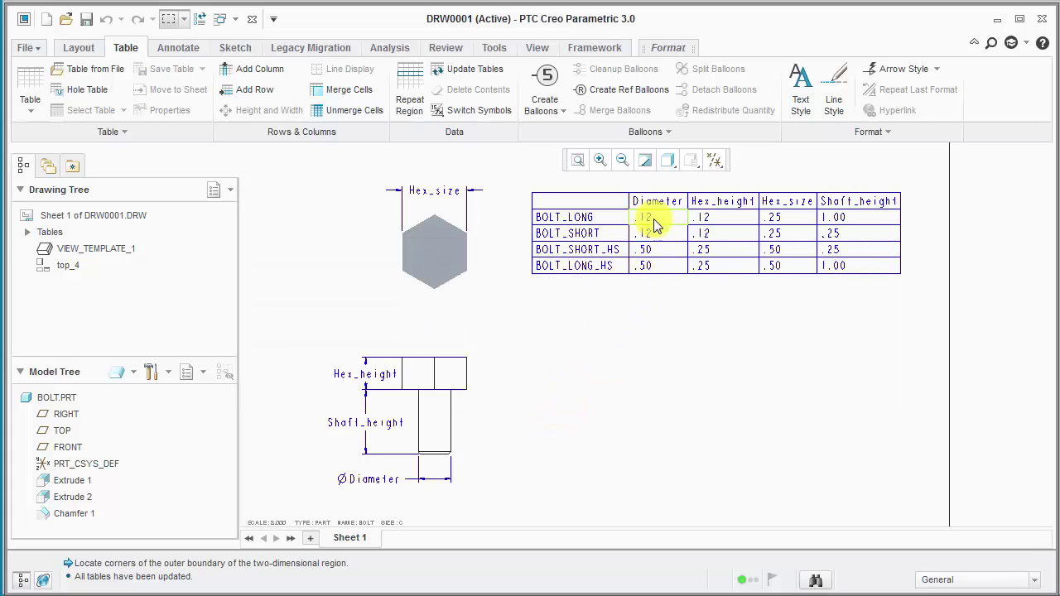
# - Switch to BOLT.PRT, examine the parameter column order in its family table, and return to drawing DRW0001
pyautogui.click(220, 18)
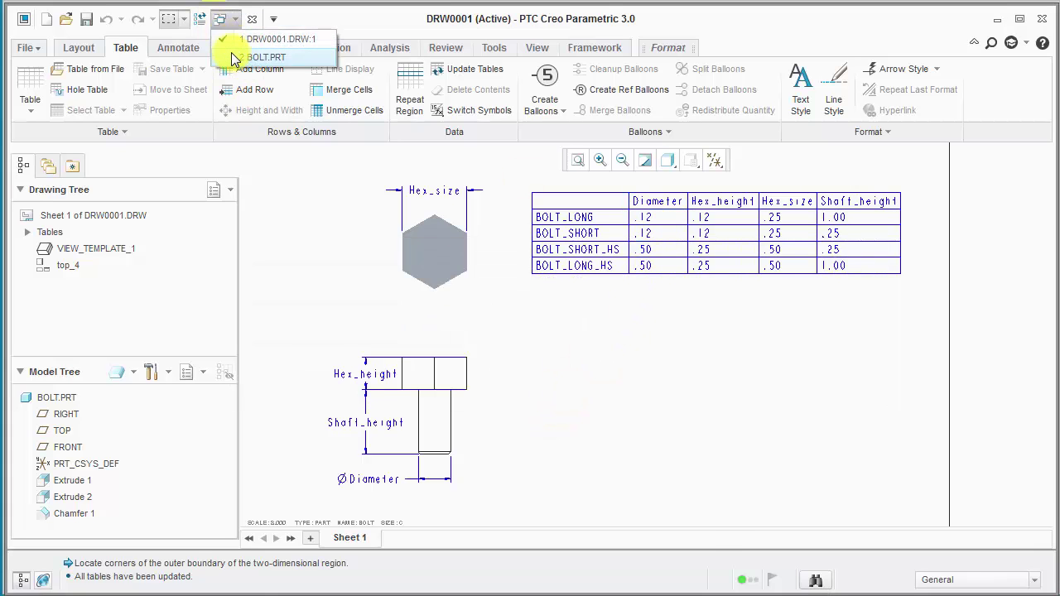
pyautogui.click(231, 54)
pyautogui.click(451, 89)
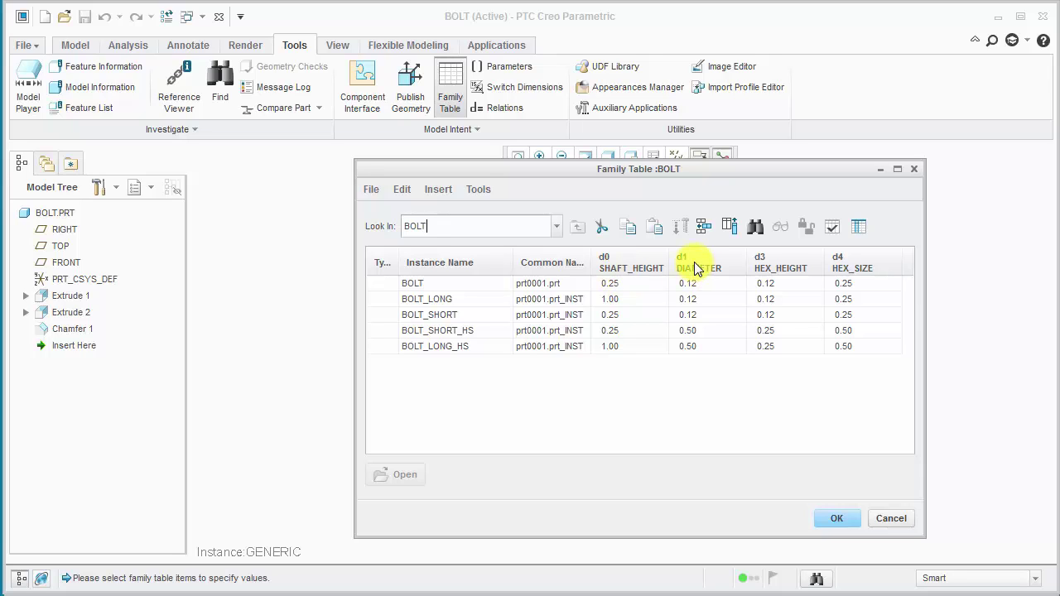
pyautogui.click(838, 519)
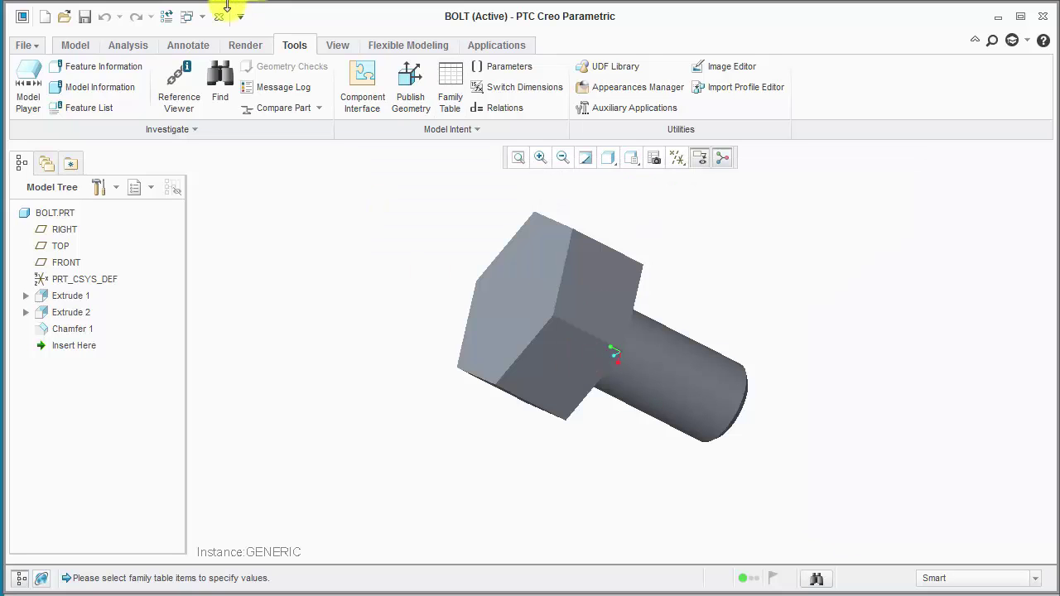
pyautogui.click(202, 16)
pyautogui.click(240, 37)
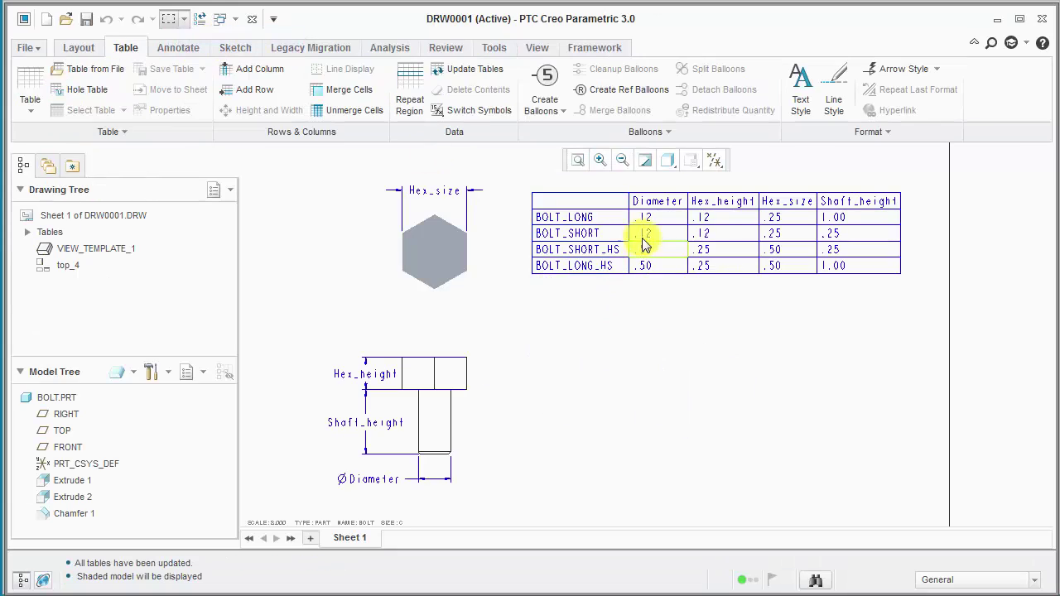
# - Change the sorting of the family table's repeat region from Default Sort to No Default, and finish the region settings
pyautogui.click(421, 112)
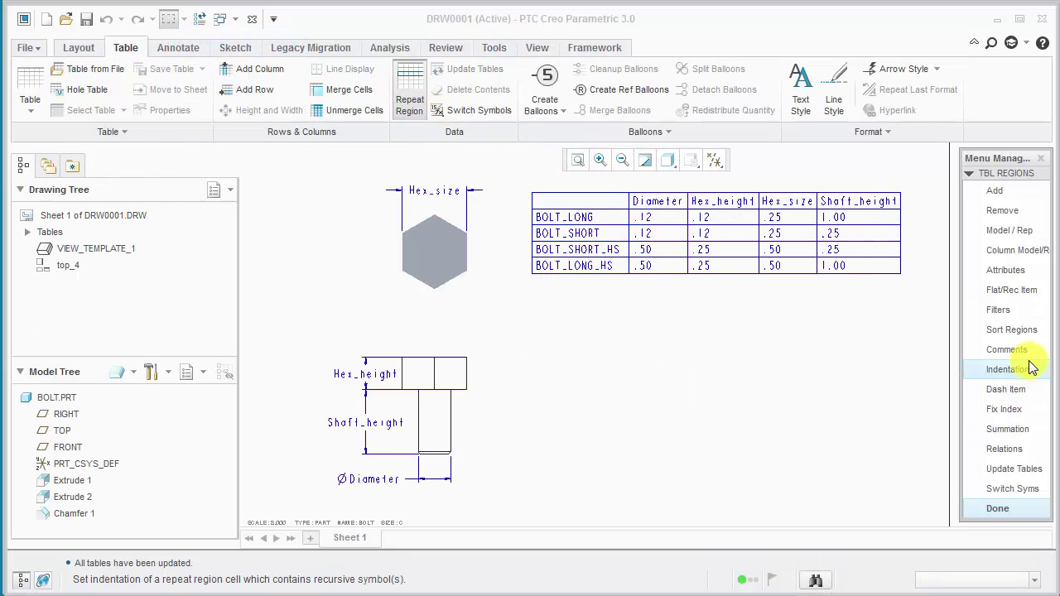
pyautogui.click(1019, 335)
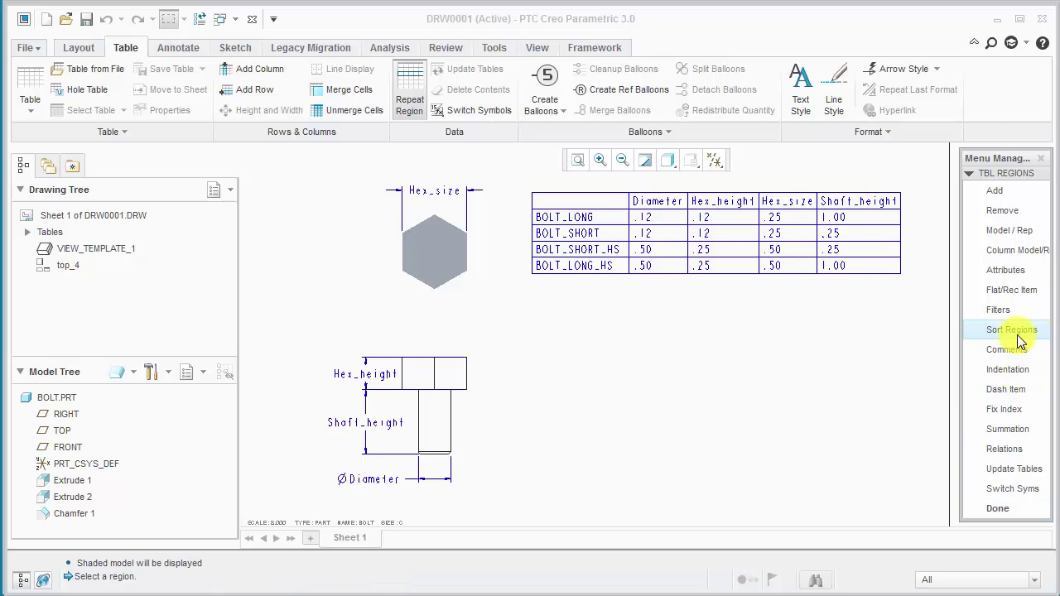
pyautogui.click(779, 238)
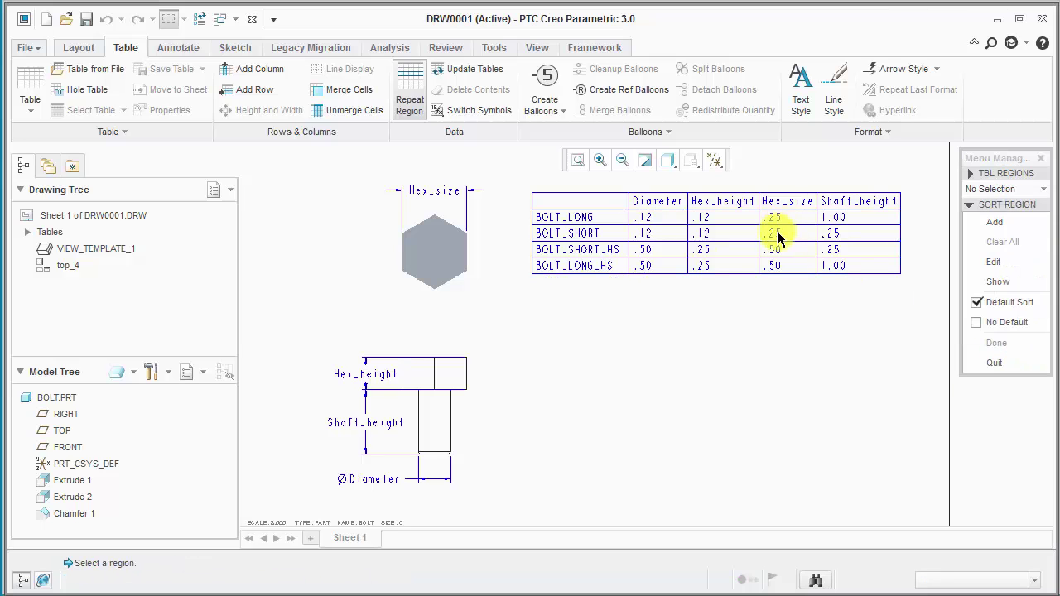
pyautogui.click(978, 323)
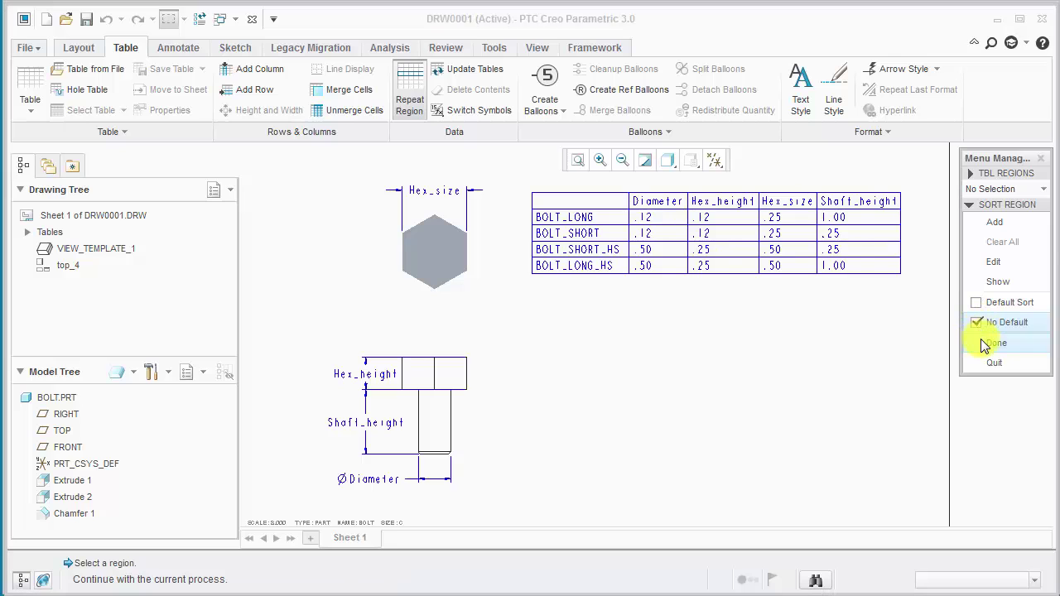
pyautogui.click(992, 341)
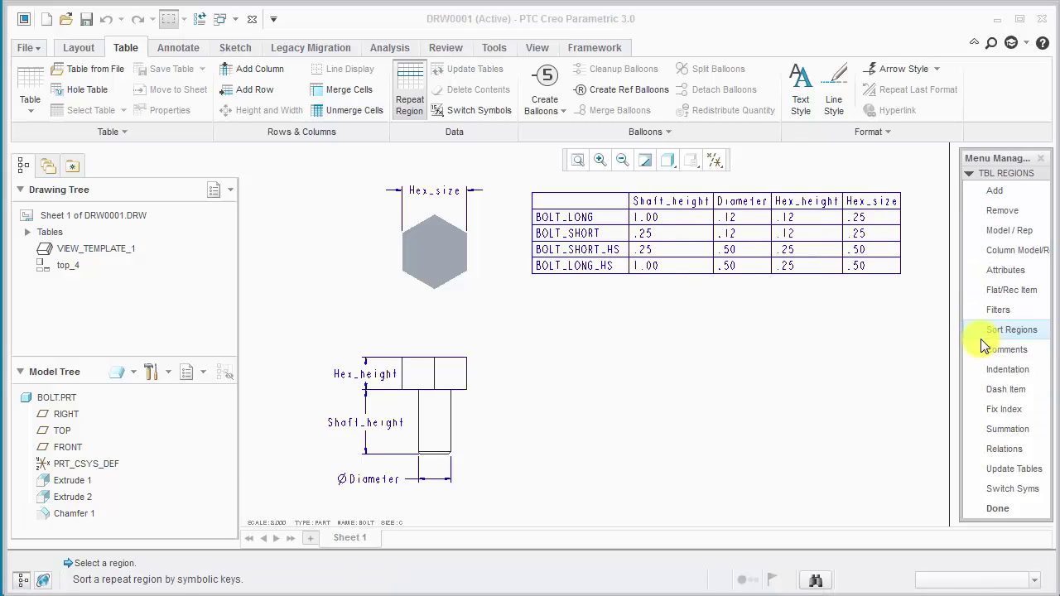
pyautogui.click(996, 508)
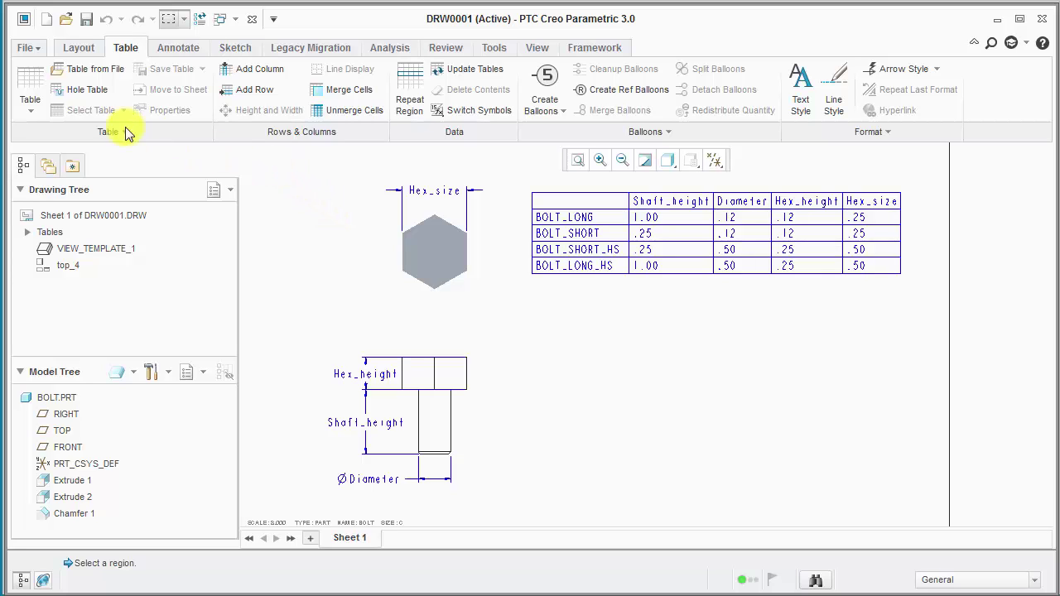
# - Insert a table with five columns and two rows below the family table report
pyautogui.click(29, 112)
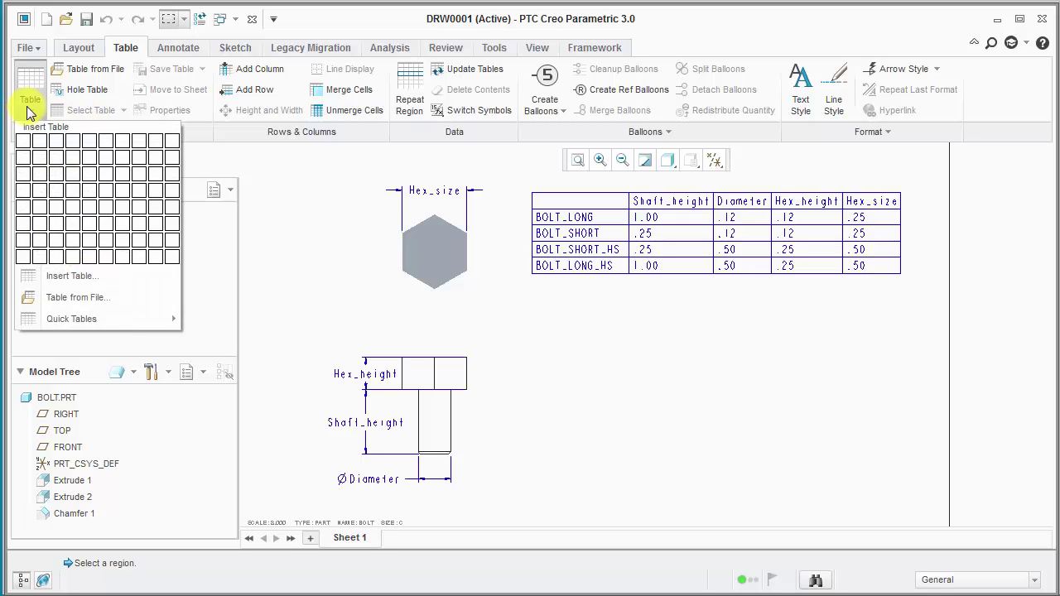
pyautogui.click(89, 163)
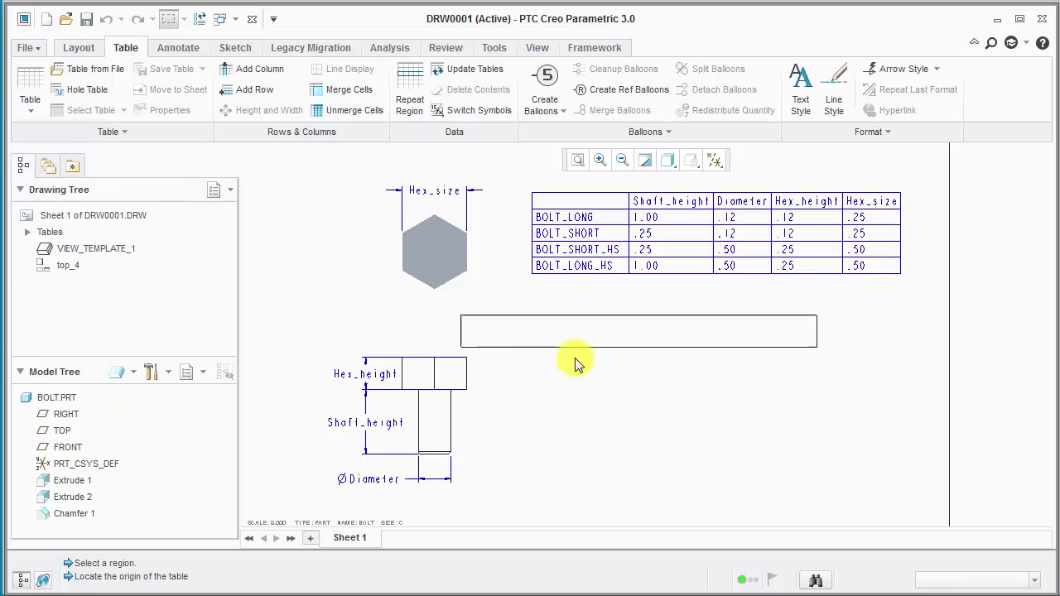
pyautogui.click(539, 299)
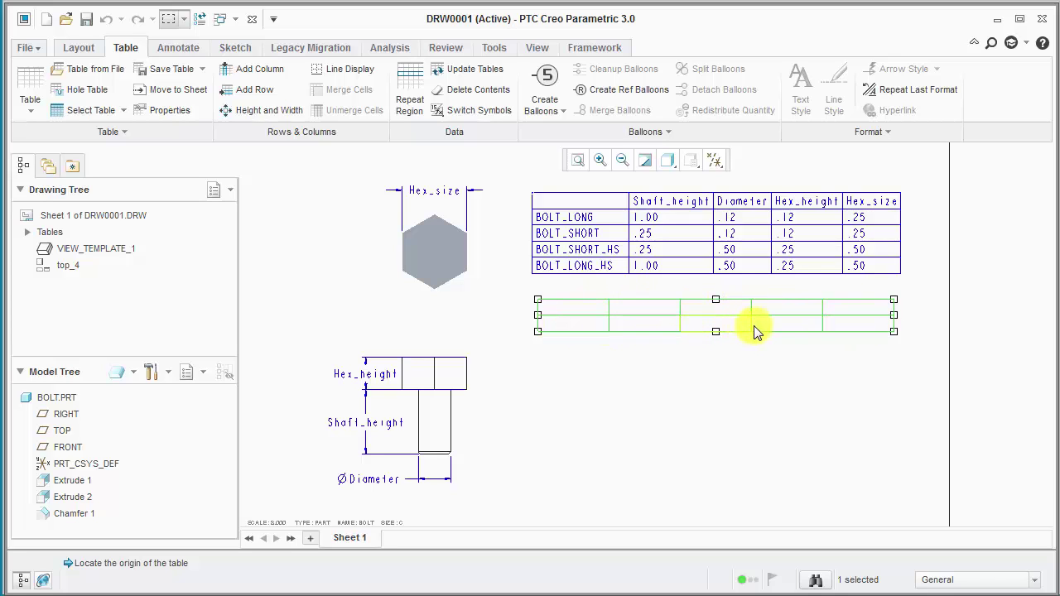
# - Add a separate simple repeat region to each of the five cells in the new table's lower row
pyautogui.click(407, 110)
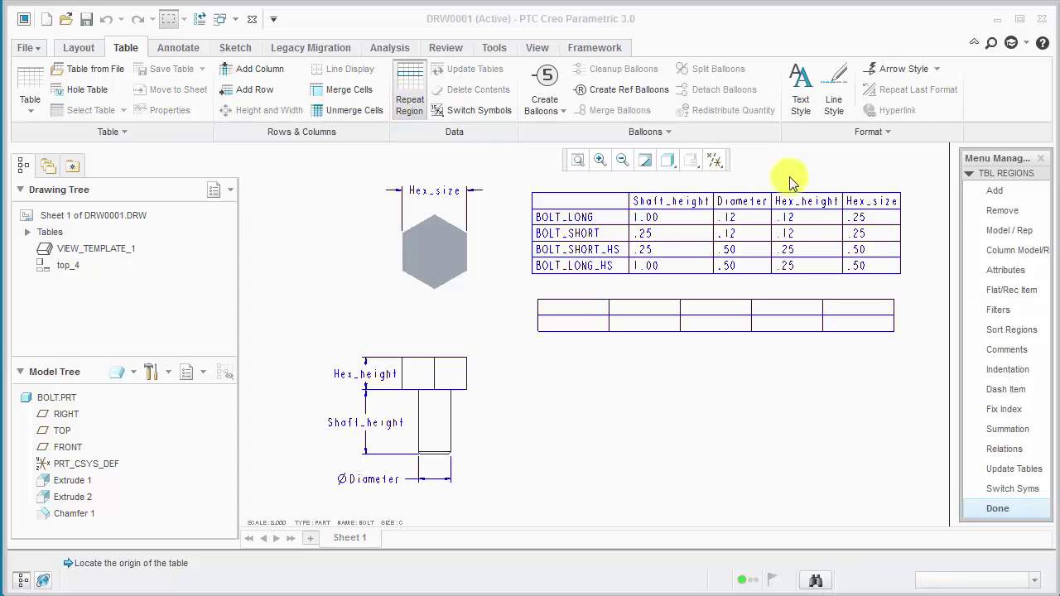
pyautogui.click(996, 192)
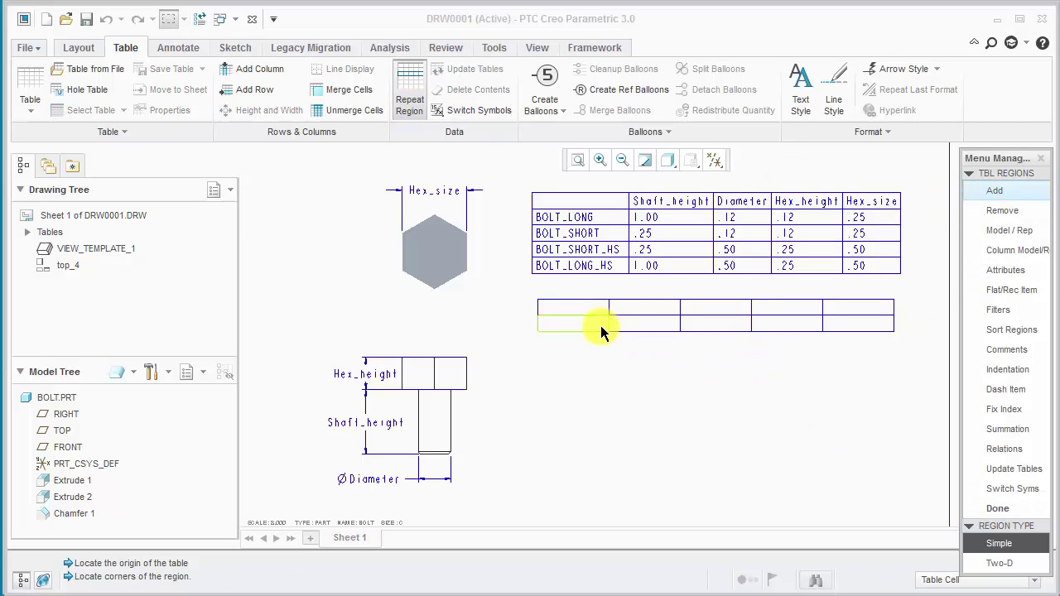
pyautogui.click(572, 324)
pyautogui.click(572, 324)
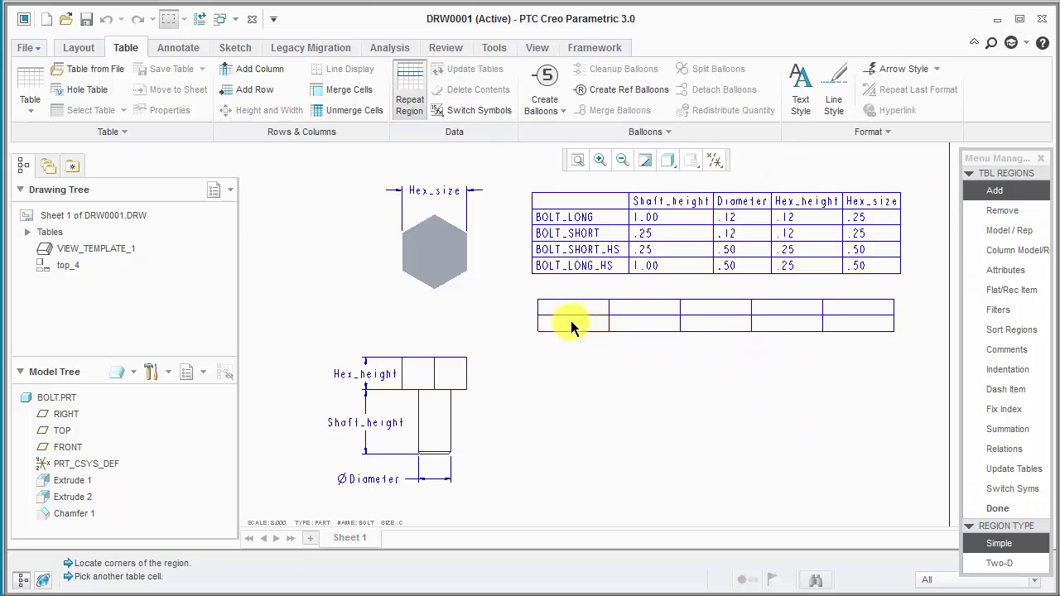
pyautogui.click(641, 323)
pyautogui.click(658, 323)
pyautogui.click(698, 324)
pyautogui.click(730, 324)
pyautogui.click(787, 320)
pyautogui.click(788, 321)
pyautogui.click(844, 327)
pyautogui.click(861, 329)
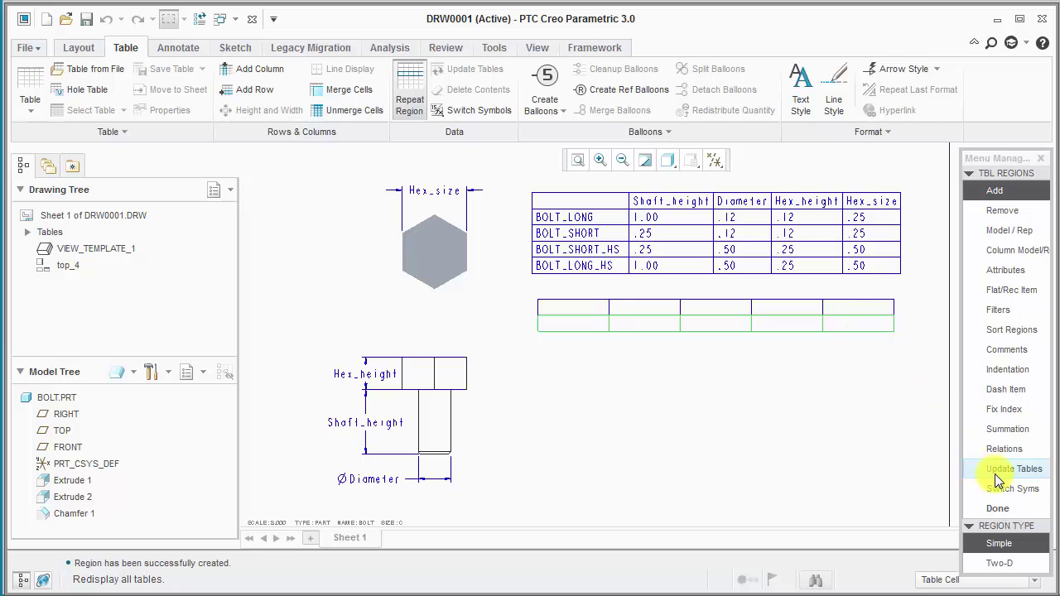
# - Toggle the tables to report symbols and back to check the regions, and leave the repeat region command
pyautogui.click(997, 488)
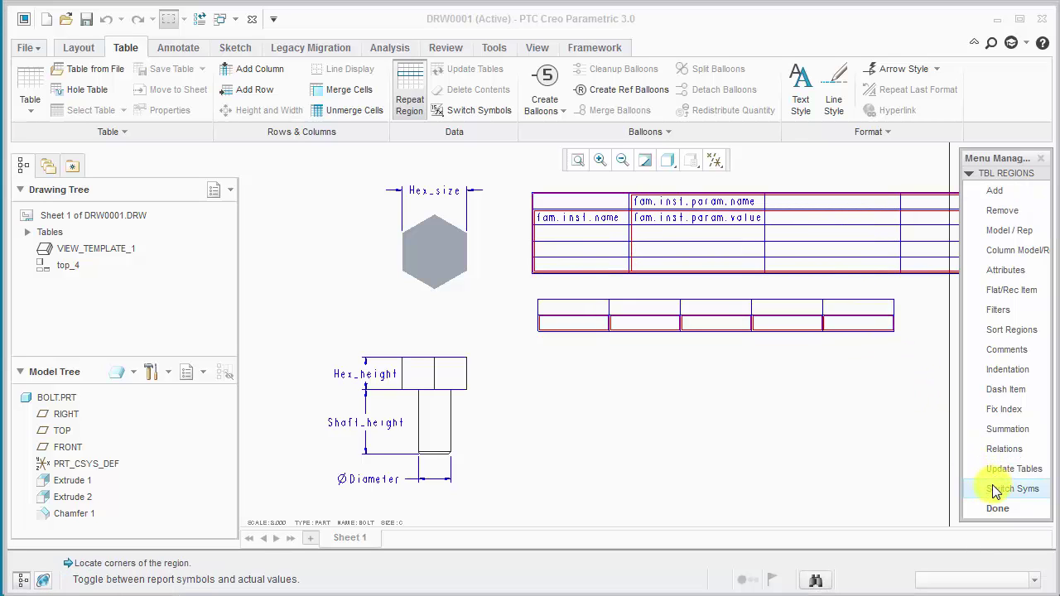
pyautogui.click(996, 490)
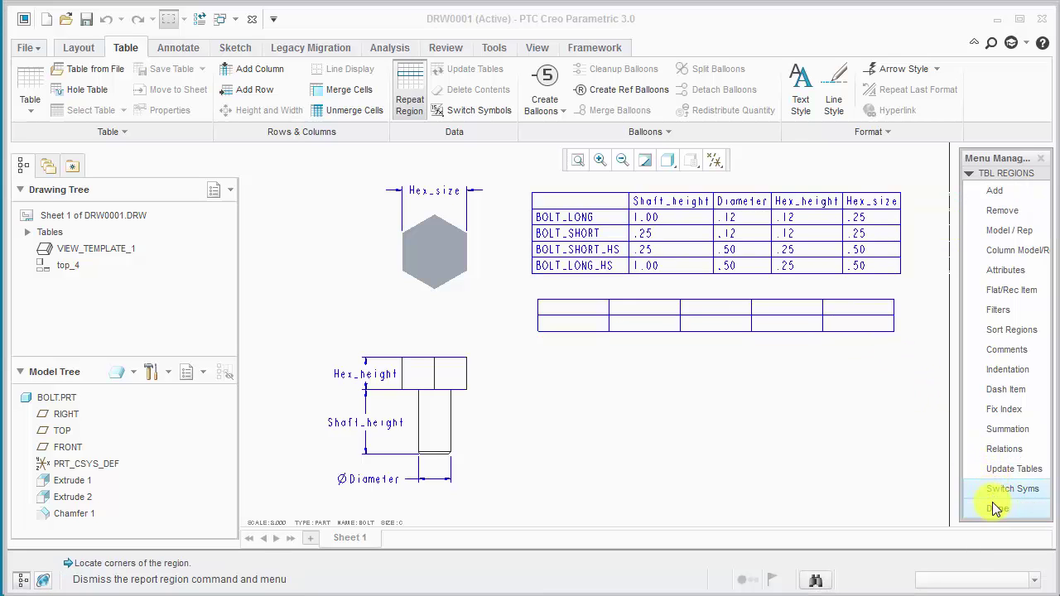
pyautogui.click(993, 509)
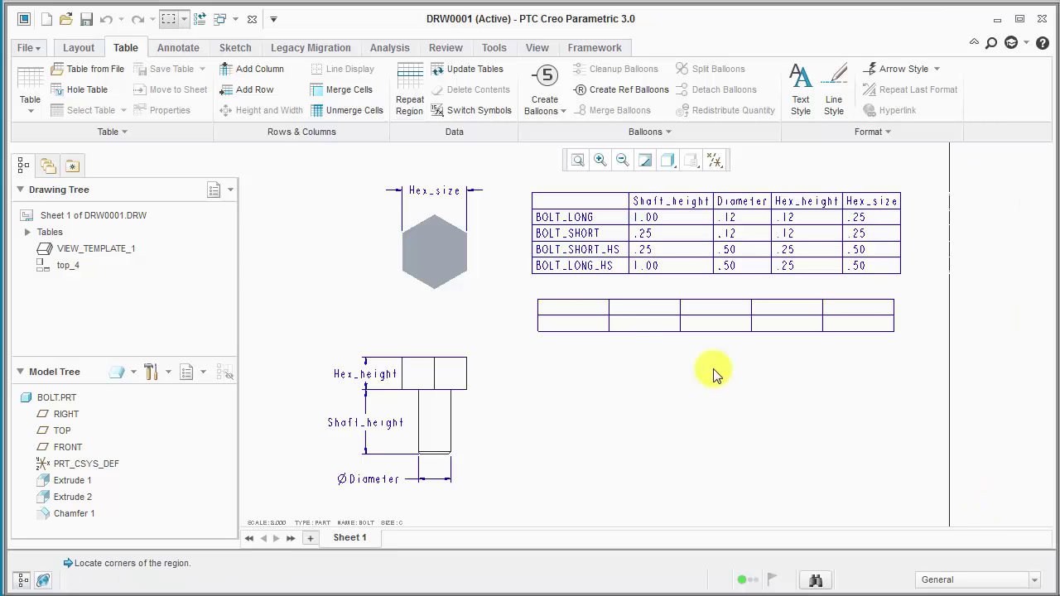
# - Assign the report symbol fam.inst.name to the first cell of the new table's lower row
pyautogui.click(573, 325)
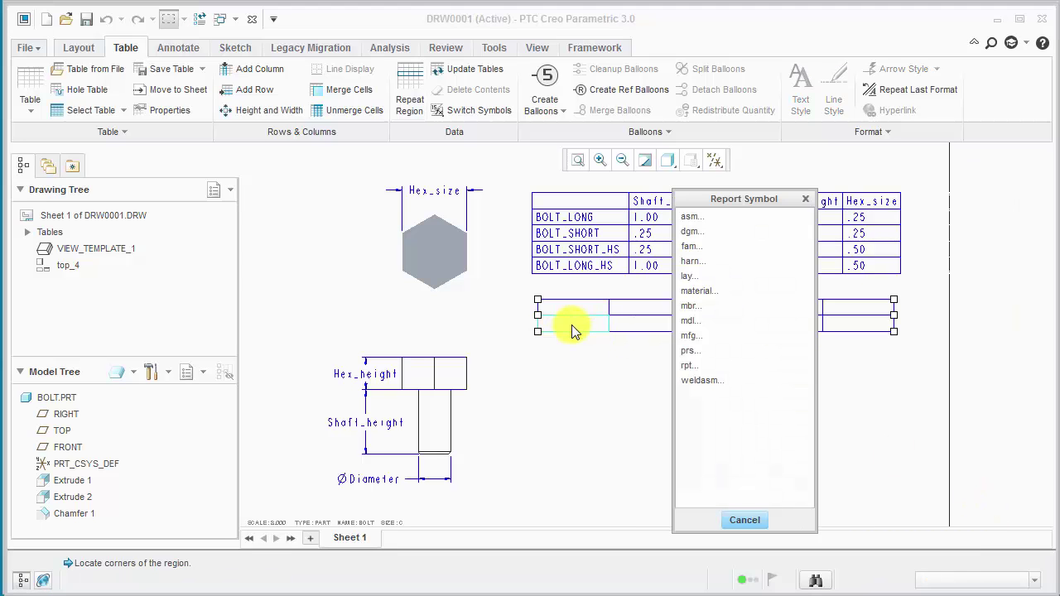
pyautogui.click(693, 245)
pyautogui.click(693, 231)
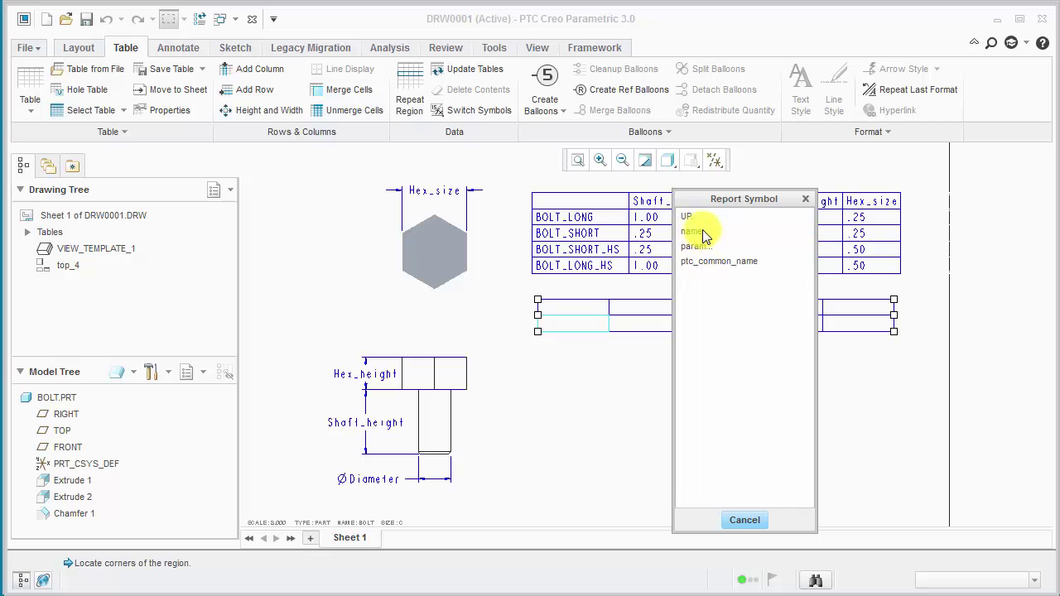
pyautogui.click(702, 236)
# - Assign the report symbol fam.inst.param.value to the second cell of the new table's lower row
pyautogui.click(665, 324)
pyautogui.click(694, 245)
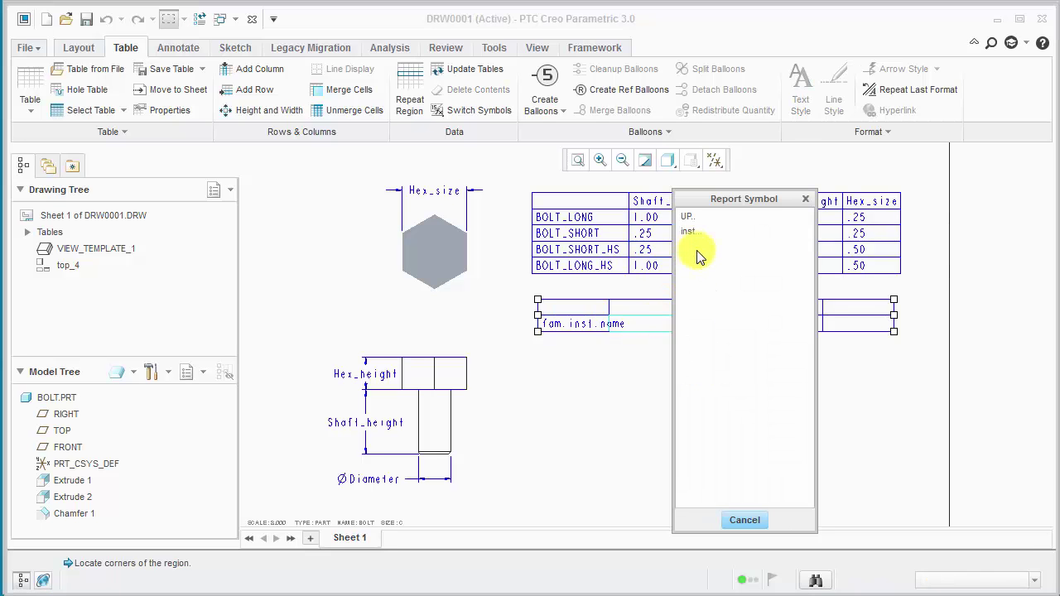
pyautogui.click(697, 232)
pyautogui.click(709, 247)
pyautogui.click(708, 280)
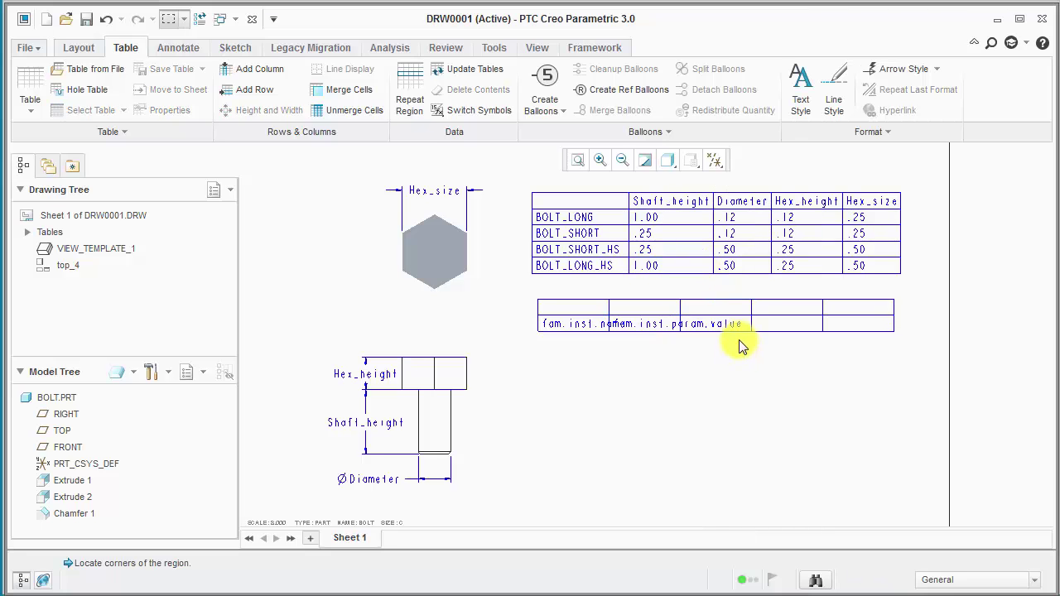
# - Assign the report symbol fam.inst.param.value to the third cell of the new table's lower row
pyautogui.doubleClick(734, 324)
pyautogui.click(693, 246)
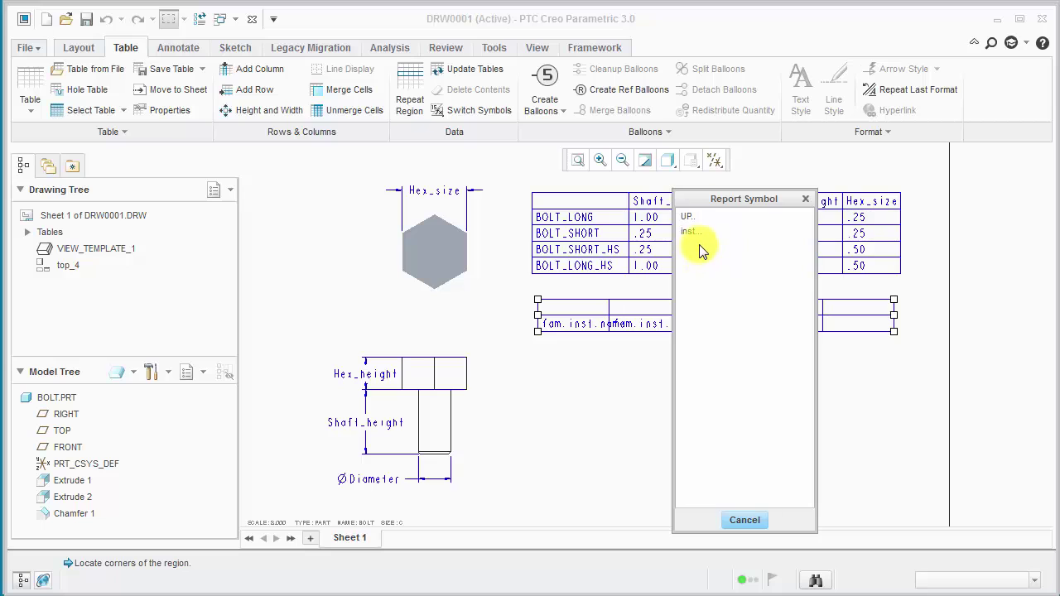
pyautogui.click(697, 232)
pyautogui.click(698, 248)
pyautogui.click(708, 279)
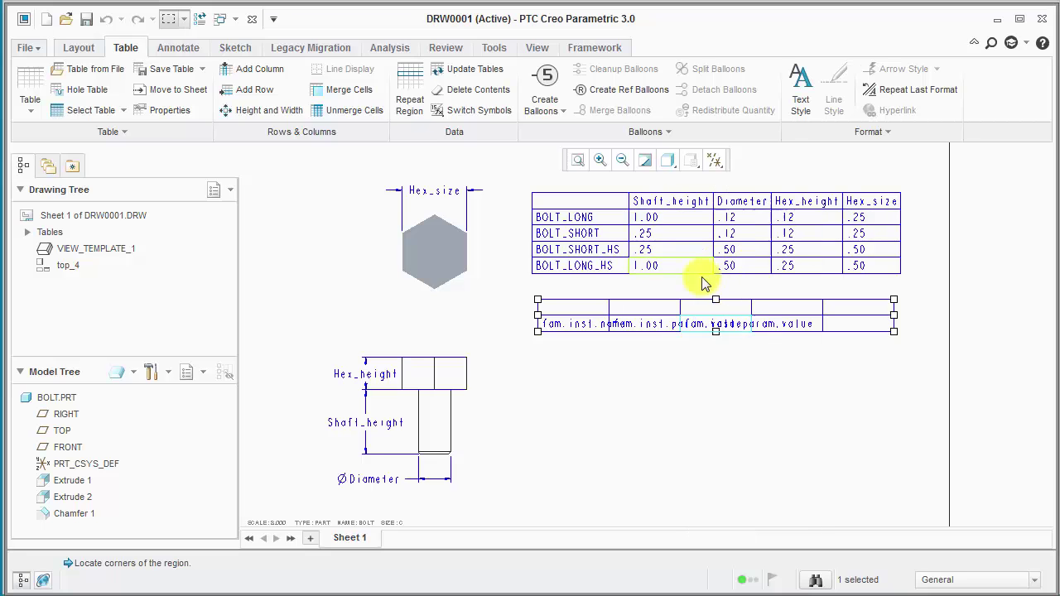
# - Assign the report symbol fam.inst.param.value to the fourth cell of the new table's lower row
pyautogui.doubleClick(802, 325)
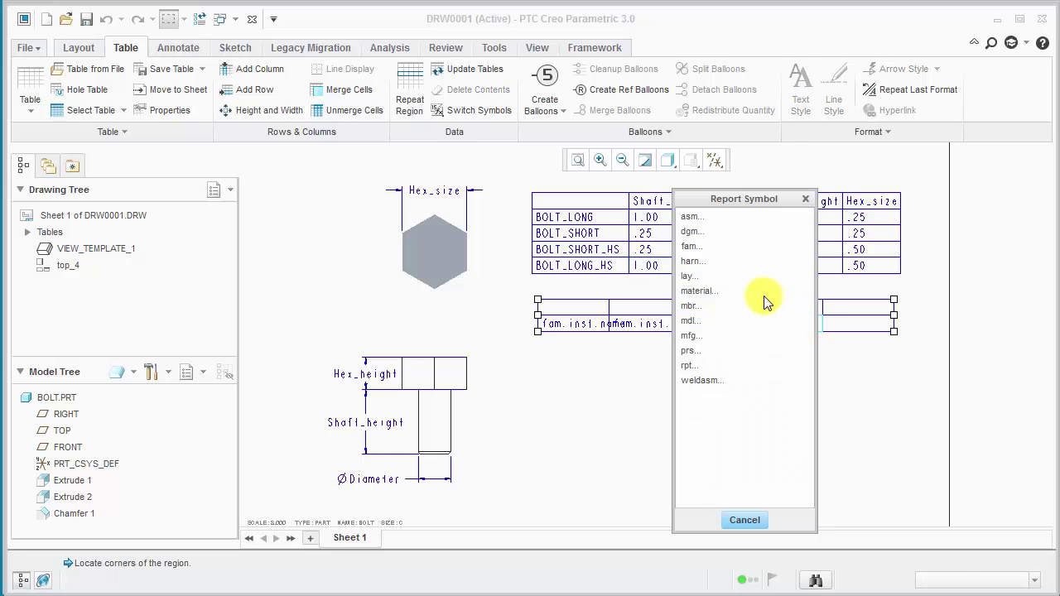
pyautogui.click(699, 247)
pyautogui.click(693, 237)
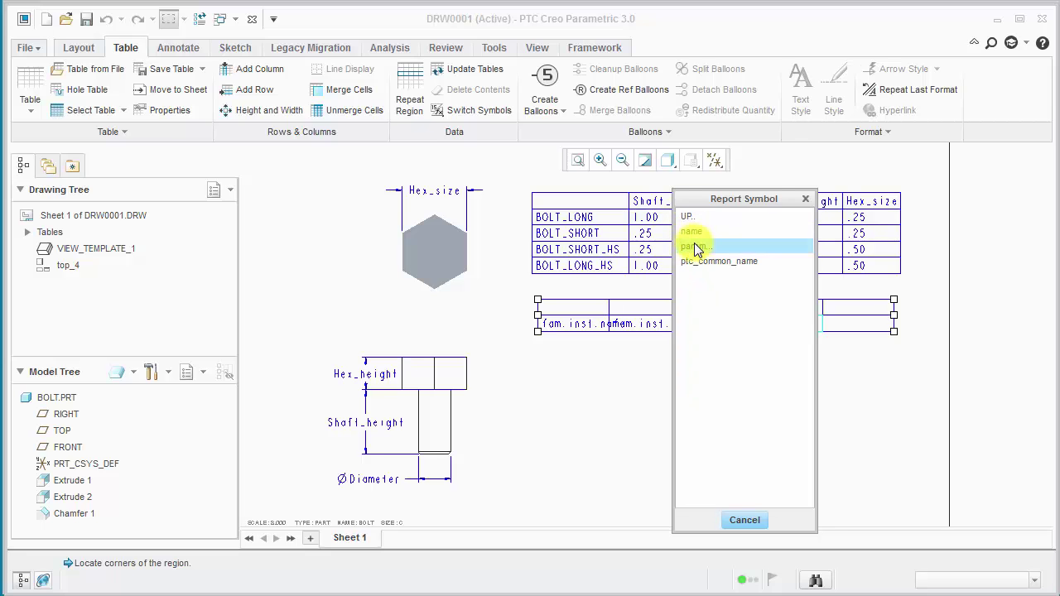
pyautogui.click(694, 247)
pyautogui.click(699, 279)
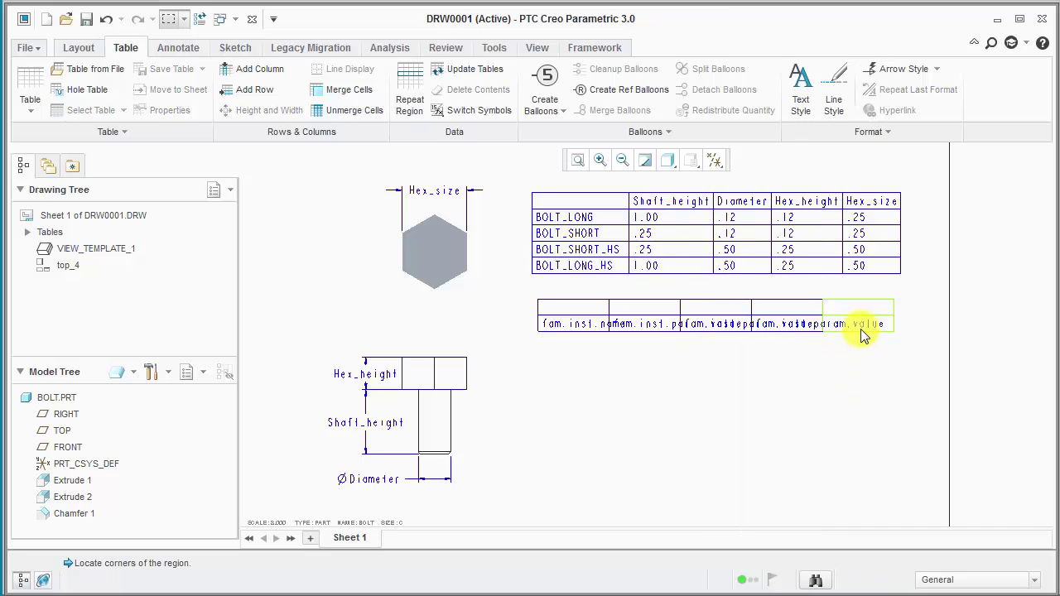
# - Assign the report symbol fam.inst.param.value to the fifth cell of the new table's lower row and update the tables
pyautogui.doubleClick(864, 326)
pyautogui.click(692, 246)
pyautogui.click(692, 232)
pyautogui.click(693, 246)
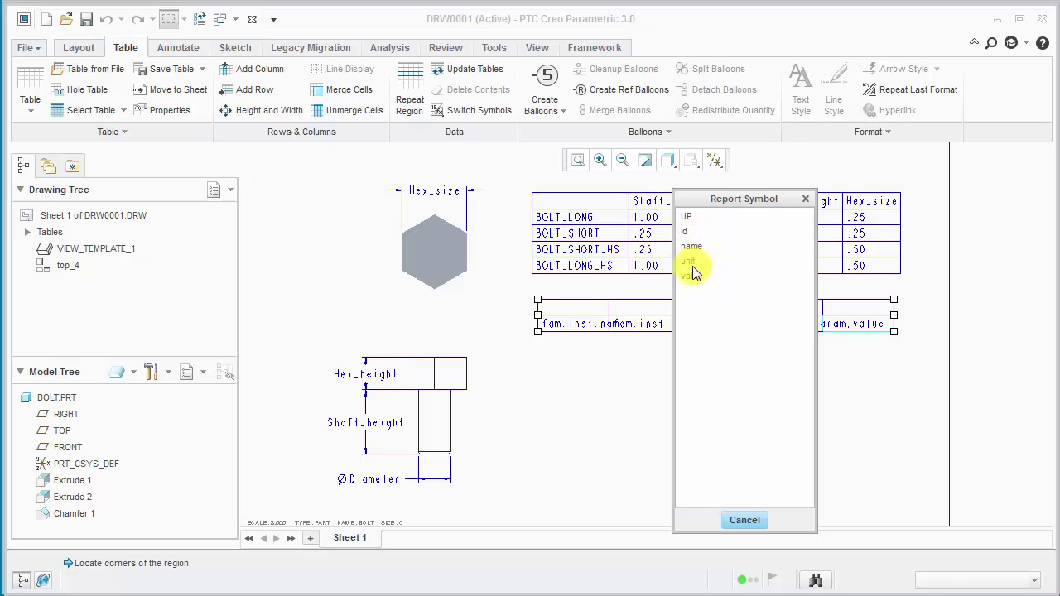
pyautogui.click(694, 277)
pyautogui.click(730, 393)
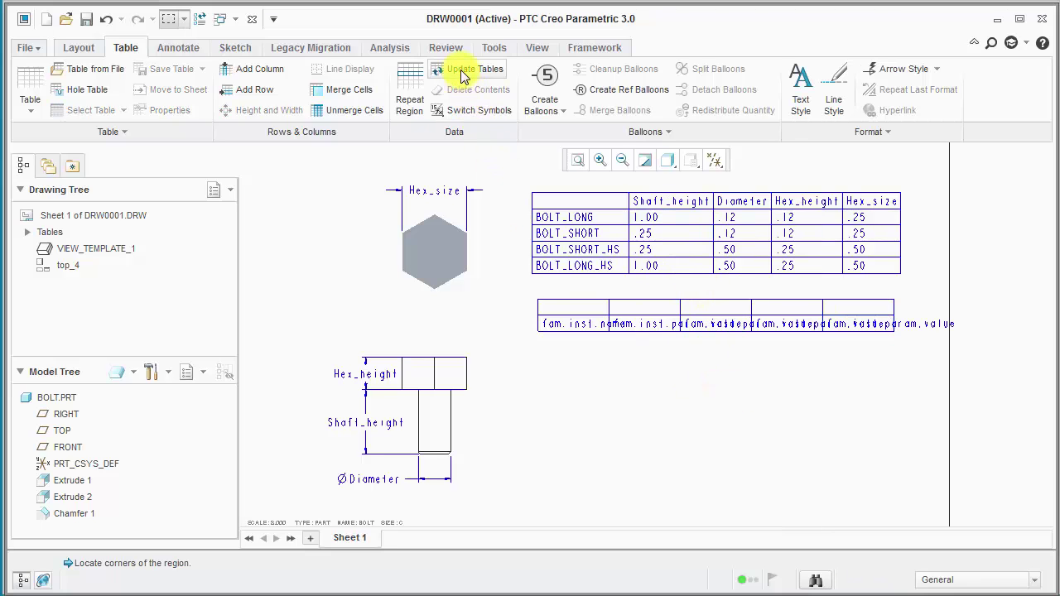
pyautogui.click(463, 74)
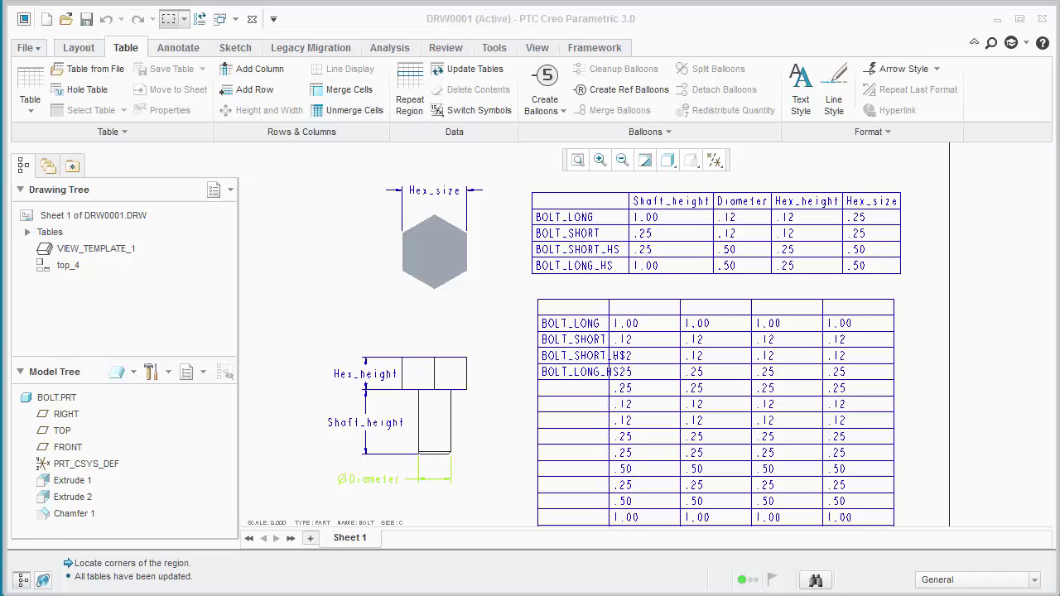
# - Add the rule filter &fam.inst.param.name == shaft_height to the second column's repeat region in the new table, copying the rule text
pyautogui.click(410, 96)
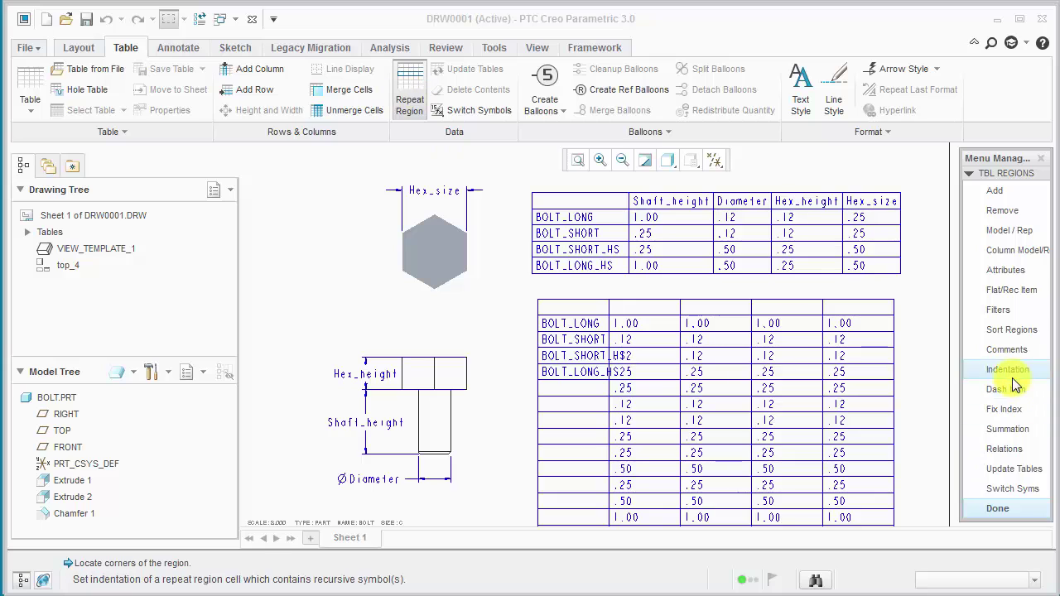
pyautogui.click(1002, 331)
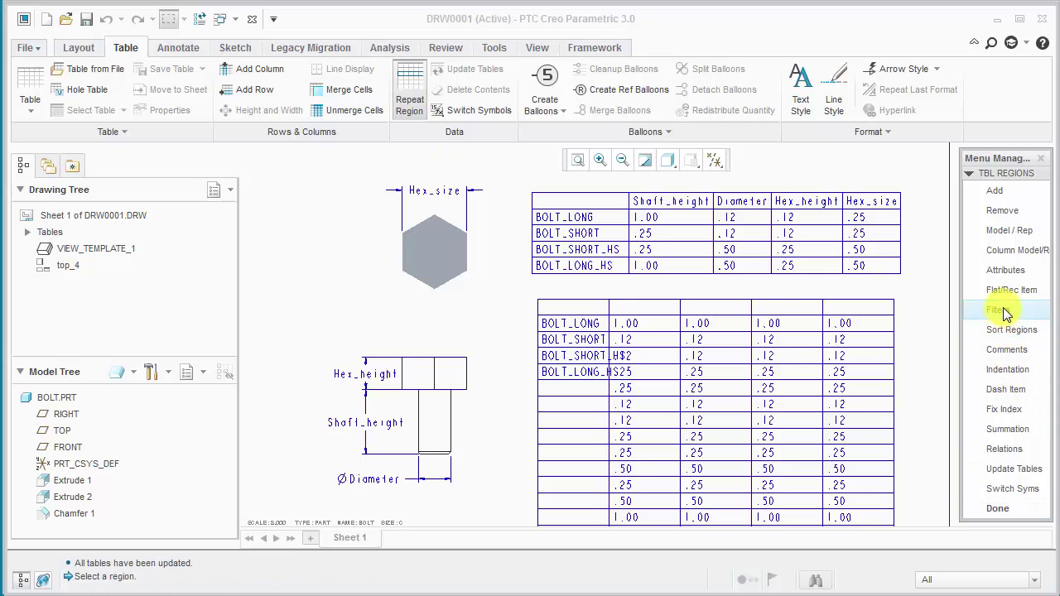
pyautogui.click(1004, 311)
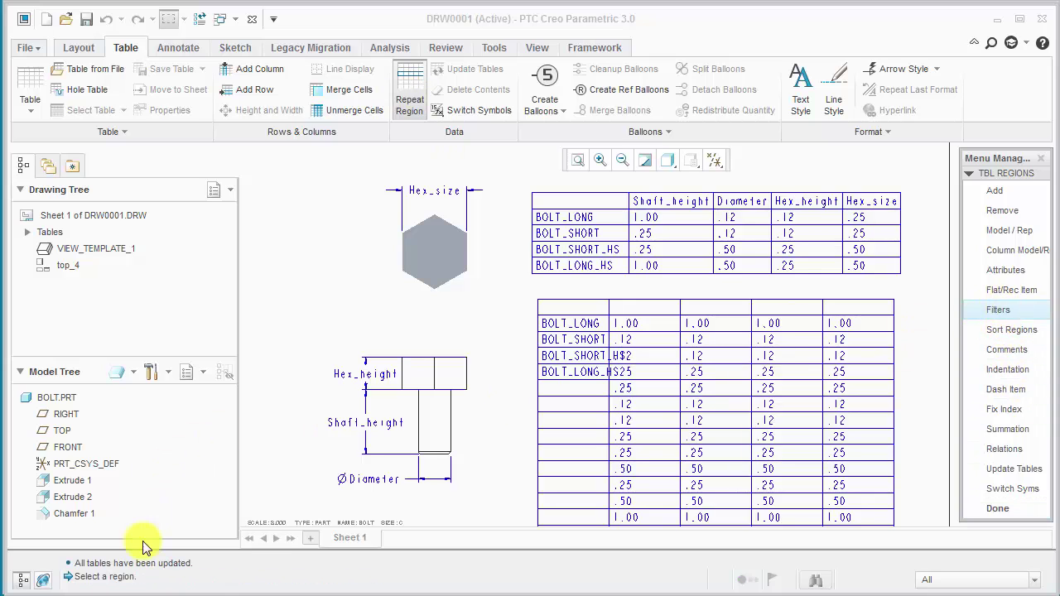
pyautogui.click(634, 343)
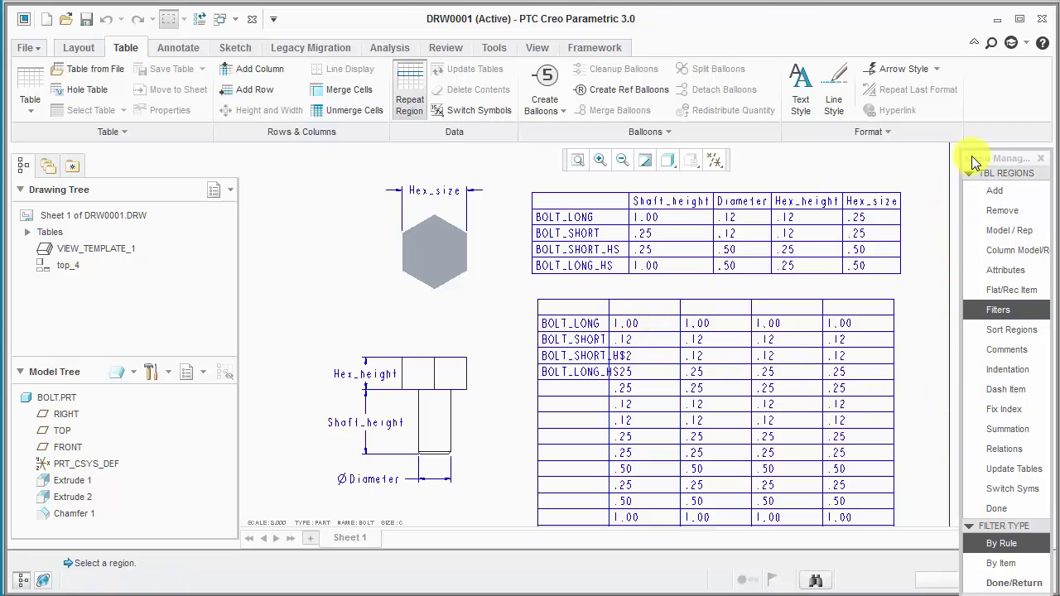
pyautogui.moveTo(994, 157); pyautogui.dragTo(972, 31)
pyautogui.click(972, 493)
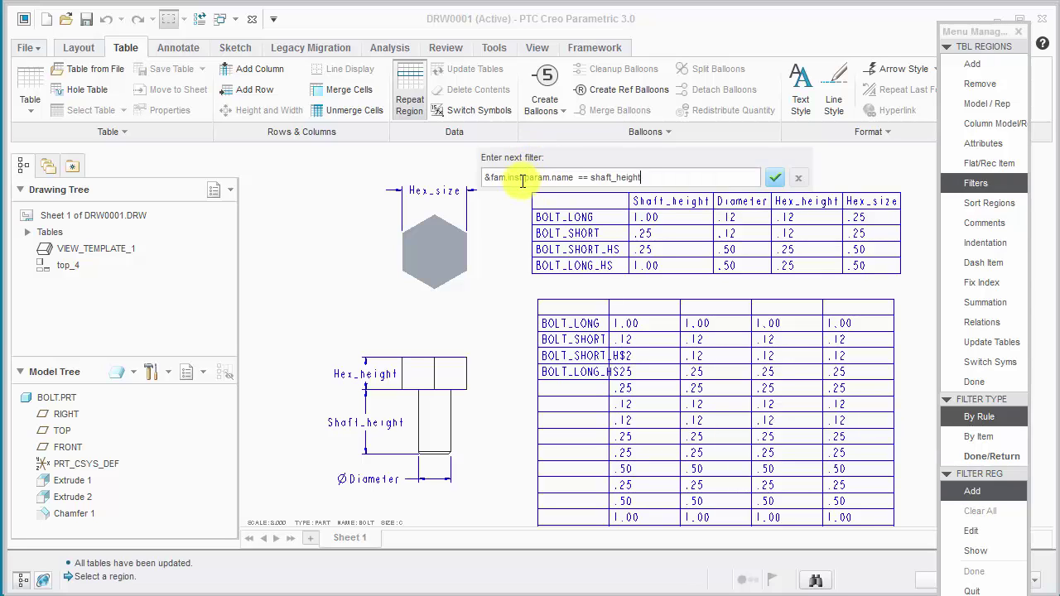
pyautogui.moveTo(487, 179); pyautogui.dragTo(542, 176)
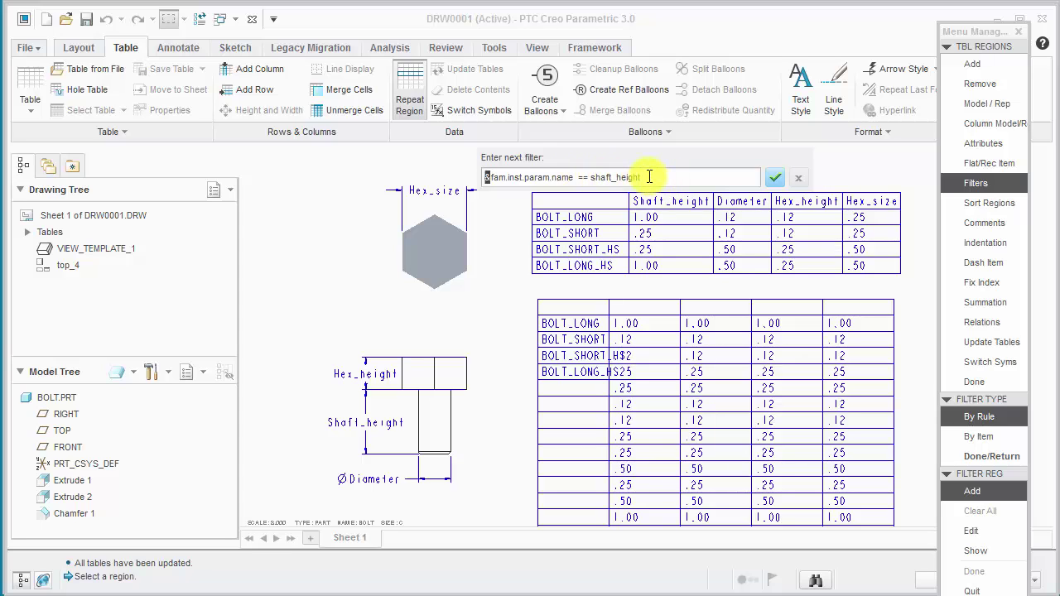
pyautogui.moveTo(649, 176); pyautogui.dragTo(497, 174)
pyautogui.hotkey('ctrl', 'c')
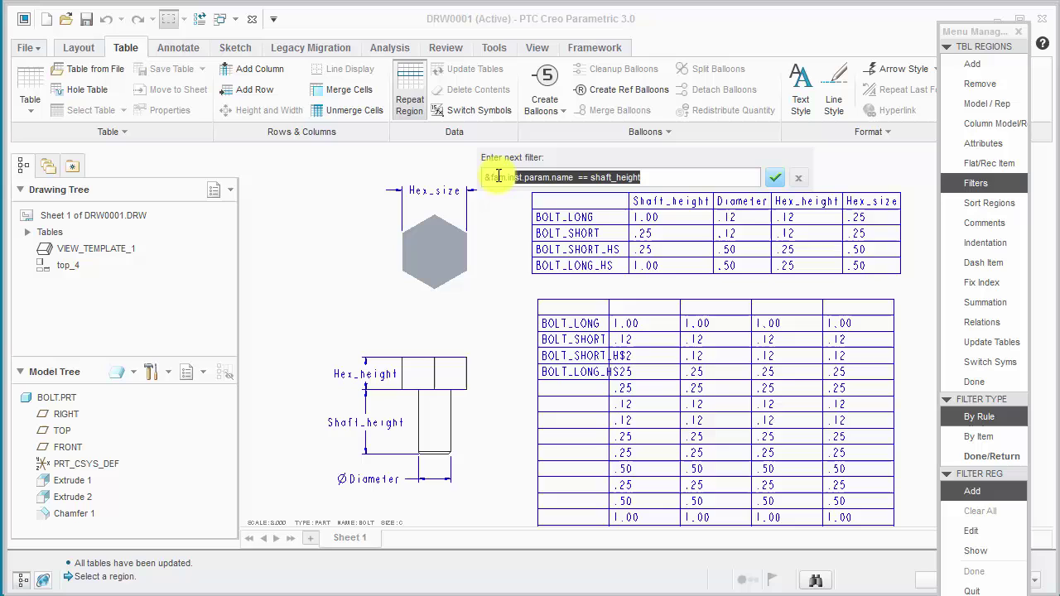
pyautogui.click(773, 182)
pyautogui.click(775, 180)
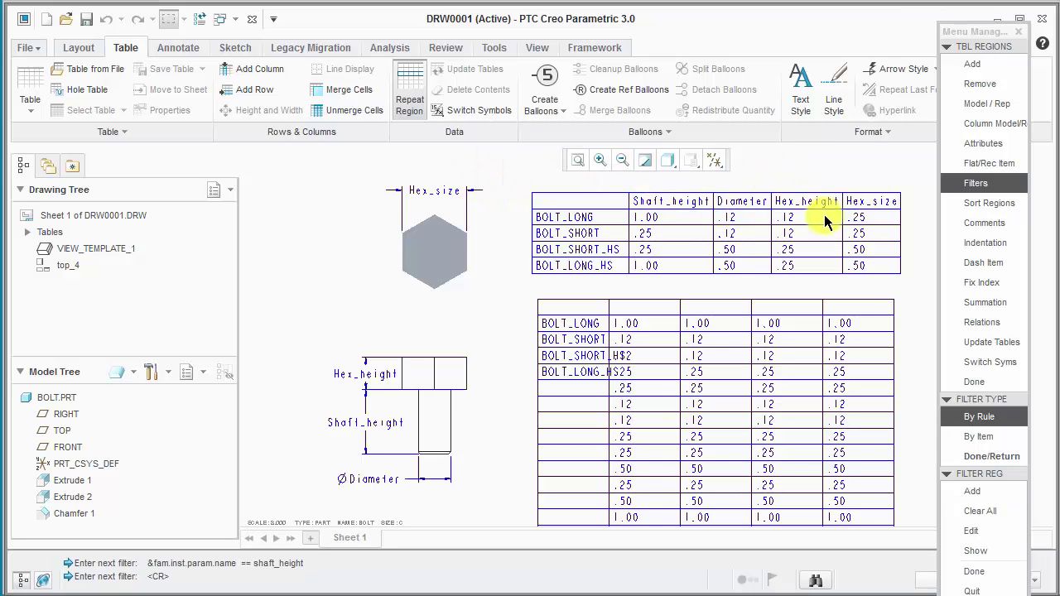
pyautogui.click(965, 569)
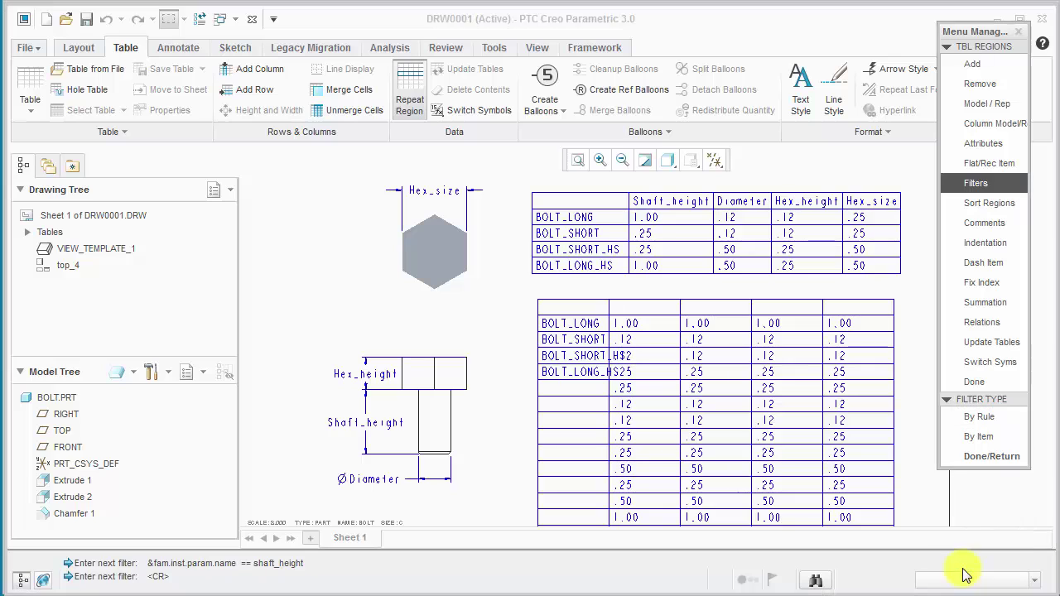
pyautogui.click(974, 457)
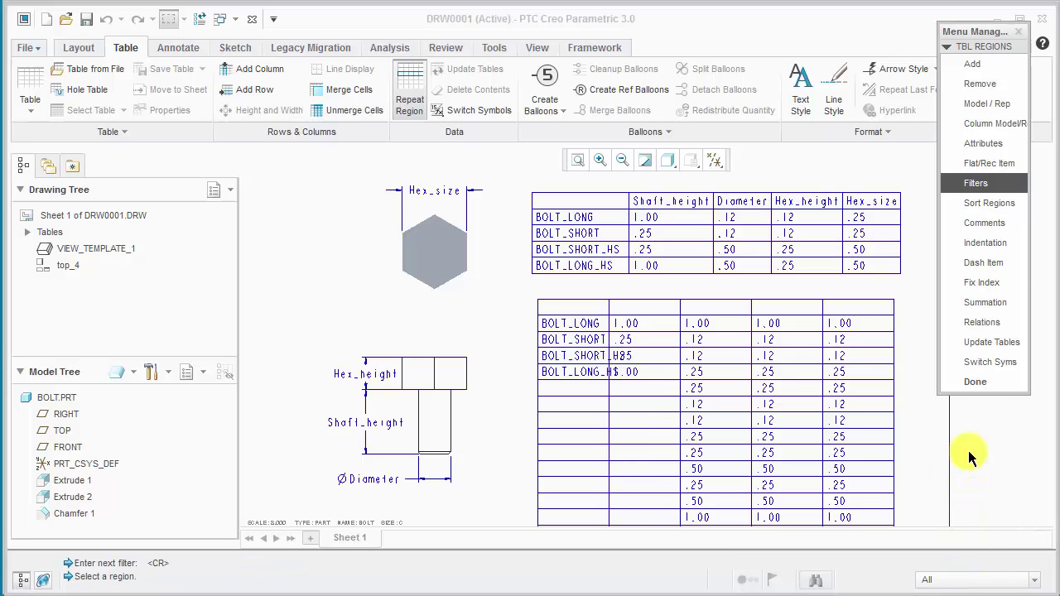
# - Add the rule filter &fam.inst.param.name == diameter to the third column's repeat region in the new table
pyautogui.click(733, 327)
pyautogui.click(994, 493)
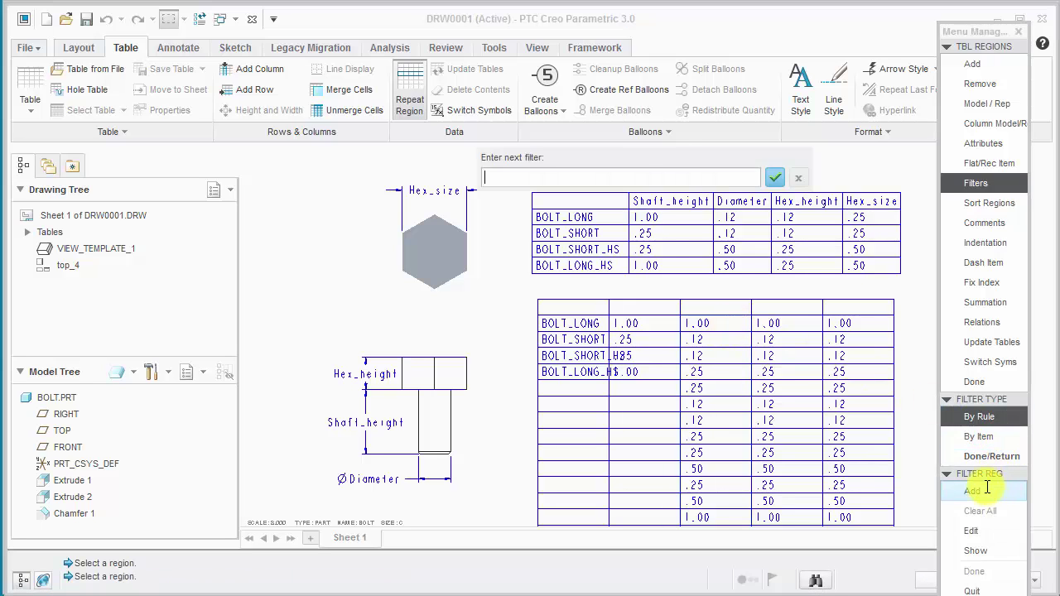
pyautogui.write('&fam.inst.param.name == shaft_height')
pyautogui.doubleClick(593, 177)
pyautogui.write('diame')
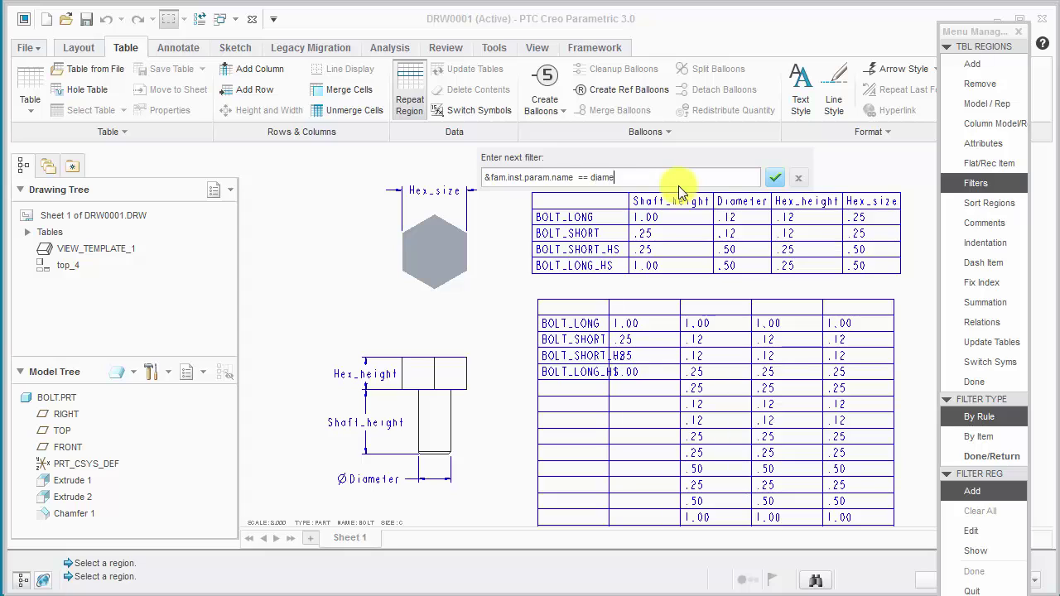
pyautogui.write('ter')
pyautogui.press('Return')
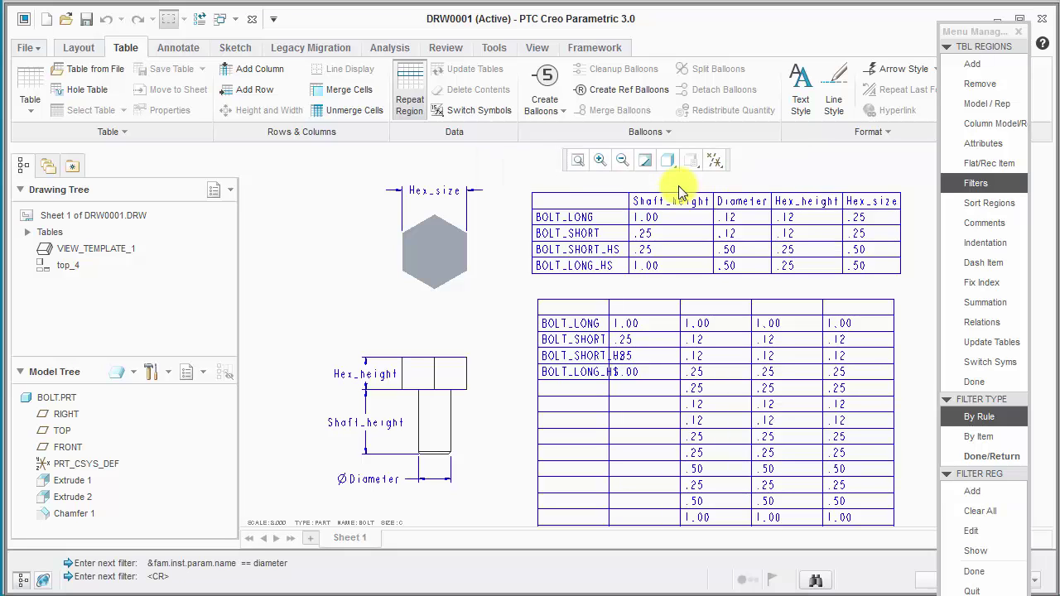
pyautogui.click(976, 571)
pyautogui.click(992, 457)
# - Add the rule filter &fam.inst.param.name == hex_height to the fourth column's repeat region in the new table
pyautogui.click(976, 183)
pyautogui.click(780, 332)
pyautogui.click(972, 491)
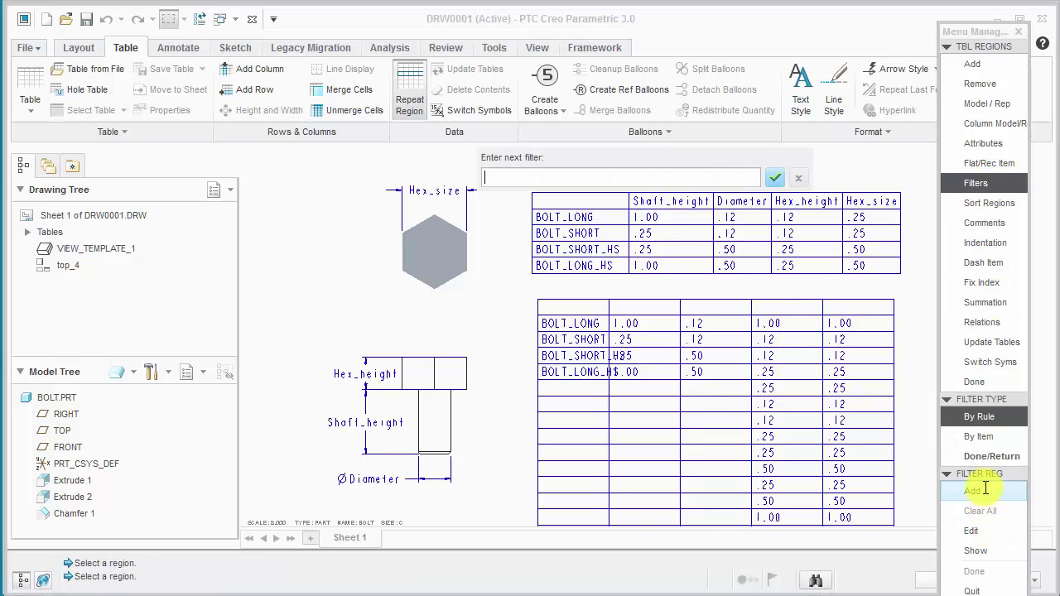
pyautogui.hotkey('ctrl', 'v')
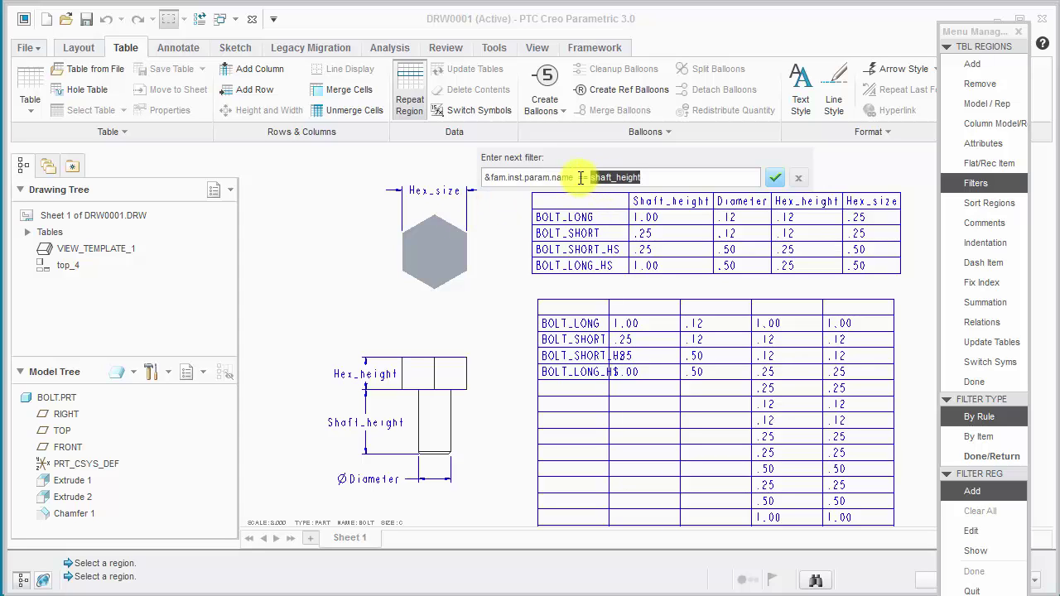
pyautogui.write('hex_height')
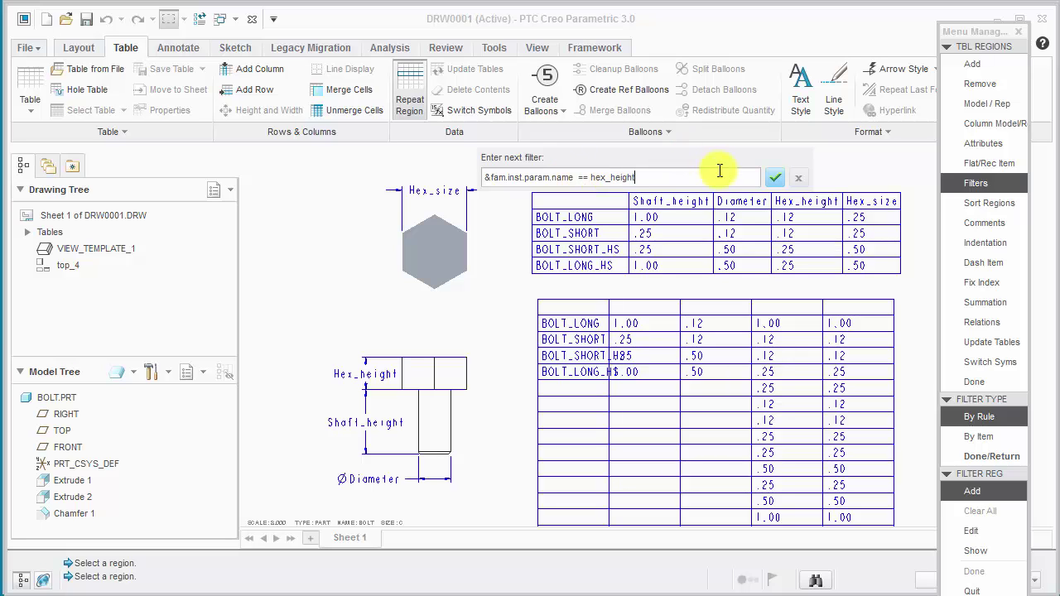
pyautogui.click(774, 177)
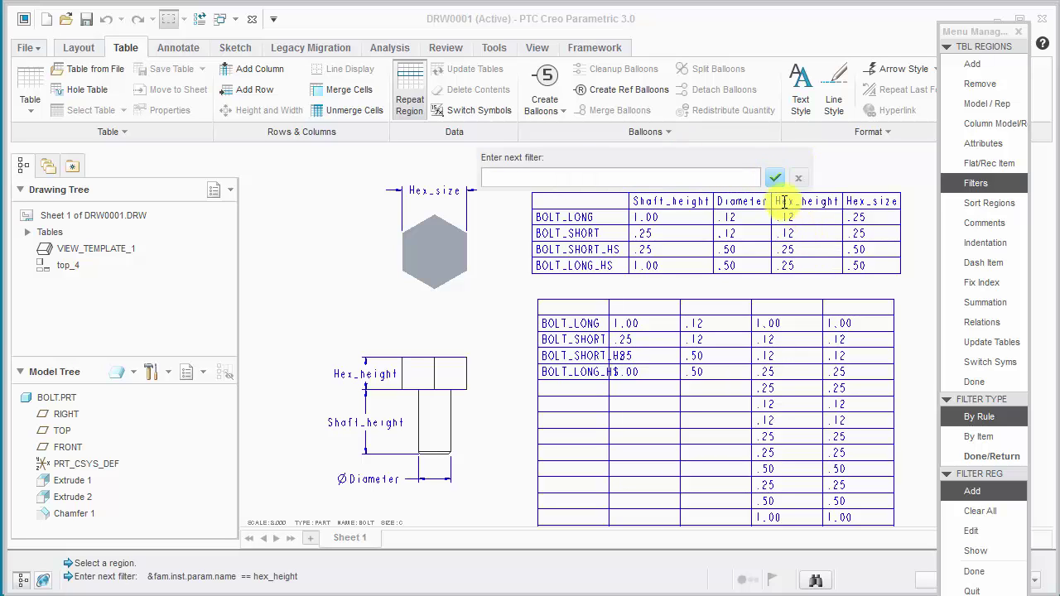
pyautogui.click(774, 178)
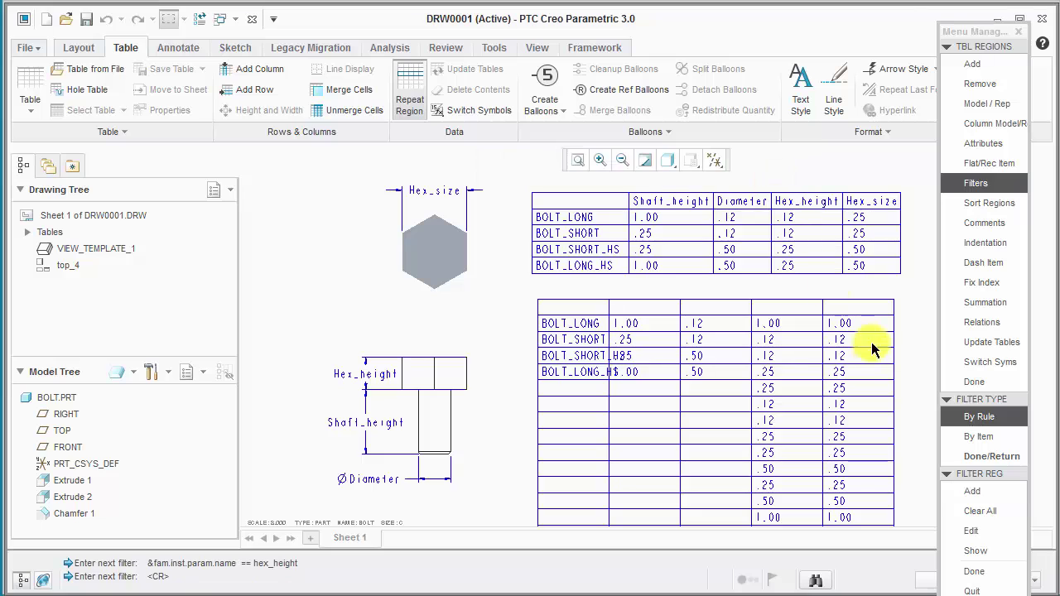
pyautogui.click(970, 572)
pyautogui.click(976, 456)
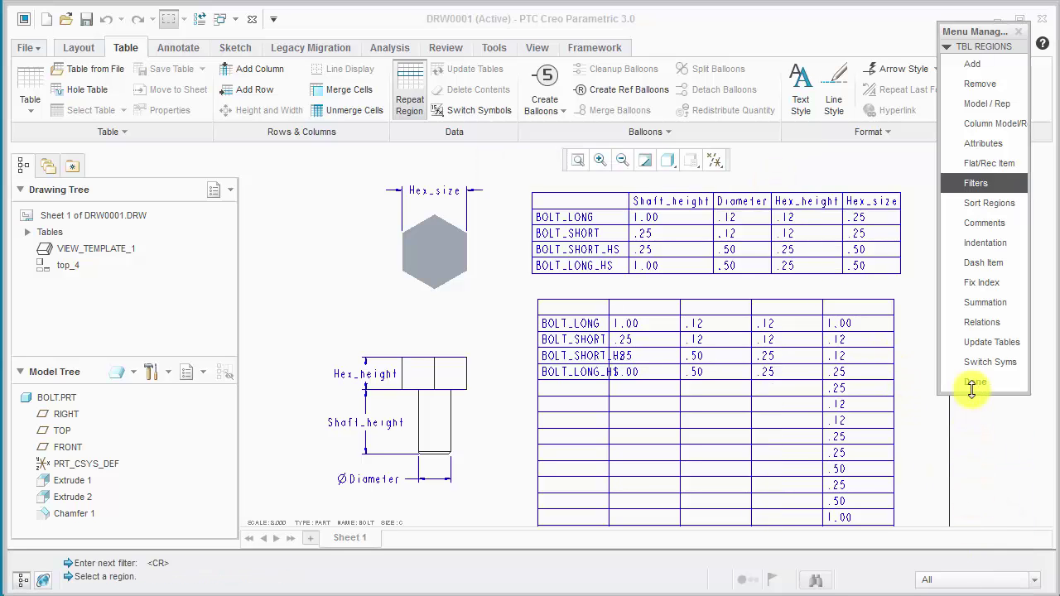
# - Add the rule filter &fam.inst.param.name == hex_size to the fifth column's repeat region and update the tables
pyautogui.click(976, 183)
pyautogui.click(878, 349)
pyautogui.click(973, 491)
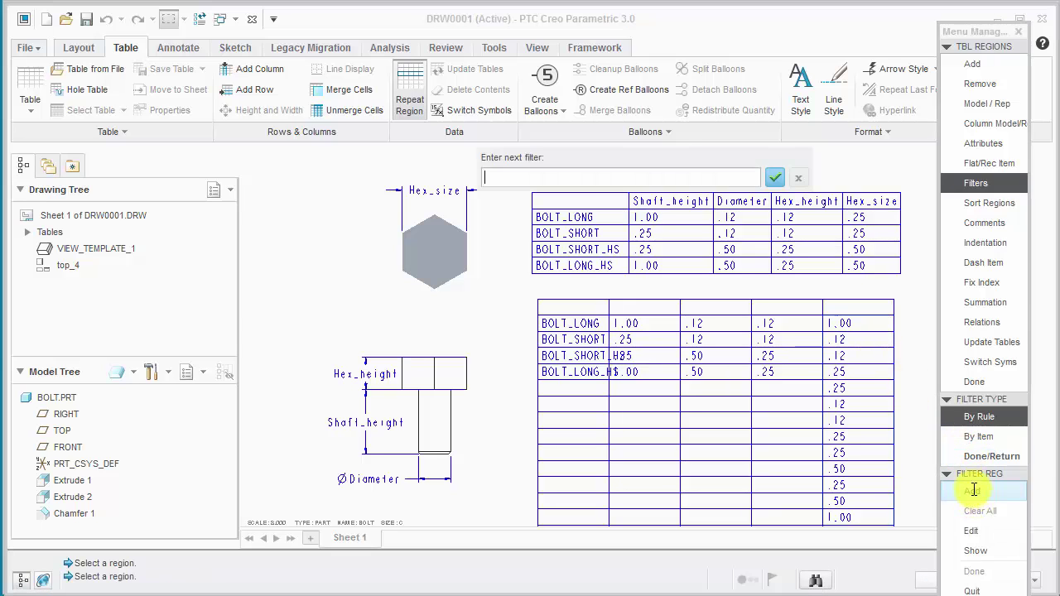
pyautogui.hotkey('ctrl', 'v')
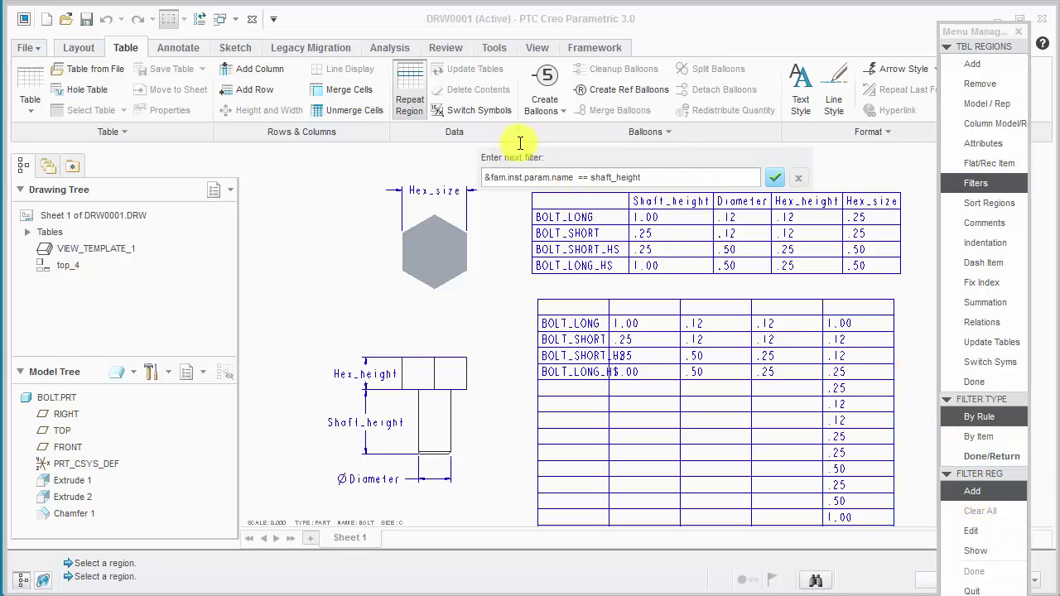
pyautogui.moveTo(593, 180); pyautogui.dragTo(694, 182)
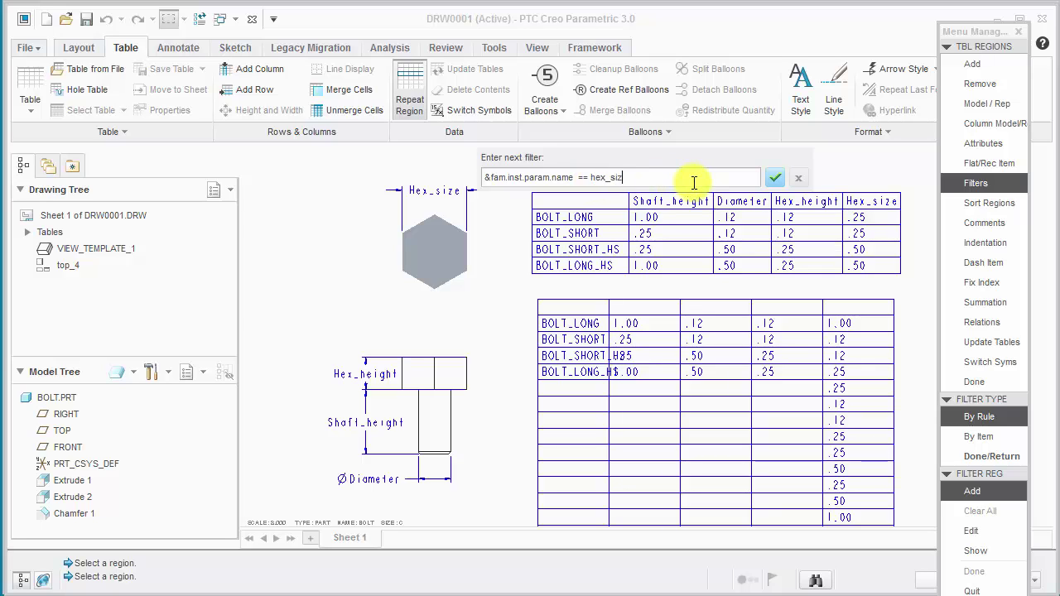
pyautogui.write('hex_size')
pyautogui.press('Return')
pyautogui.press('Return')
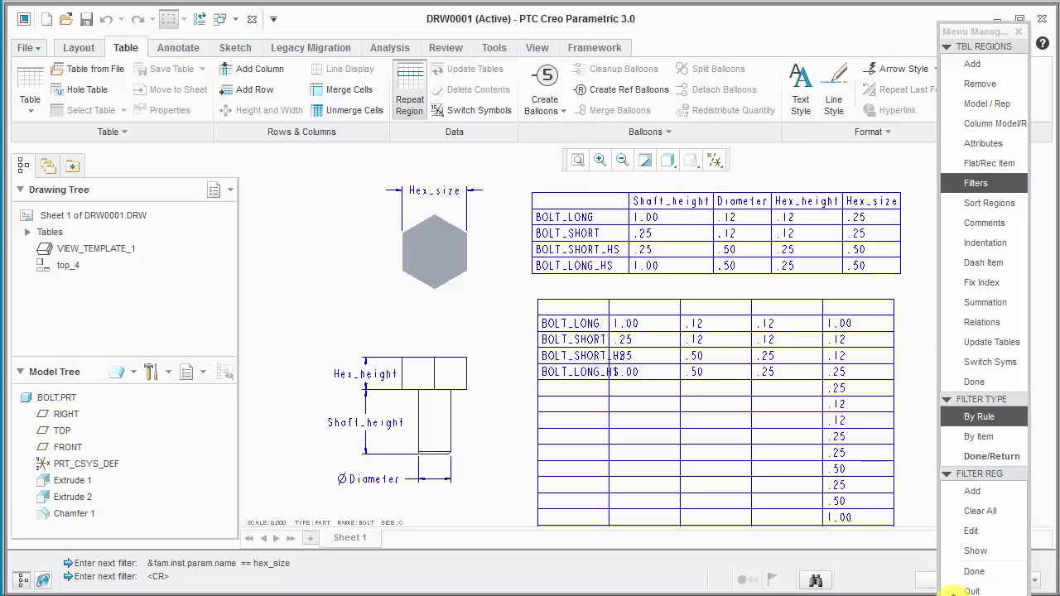
pyautogui.click(970, 457)
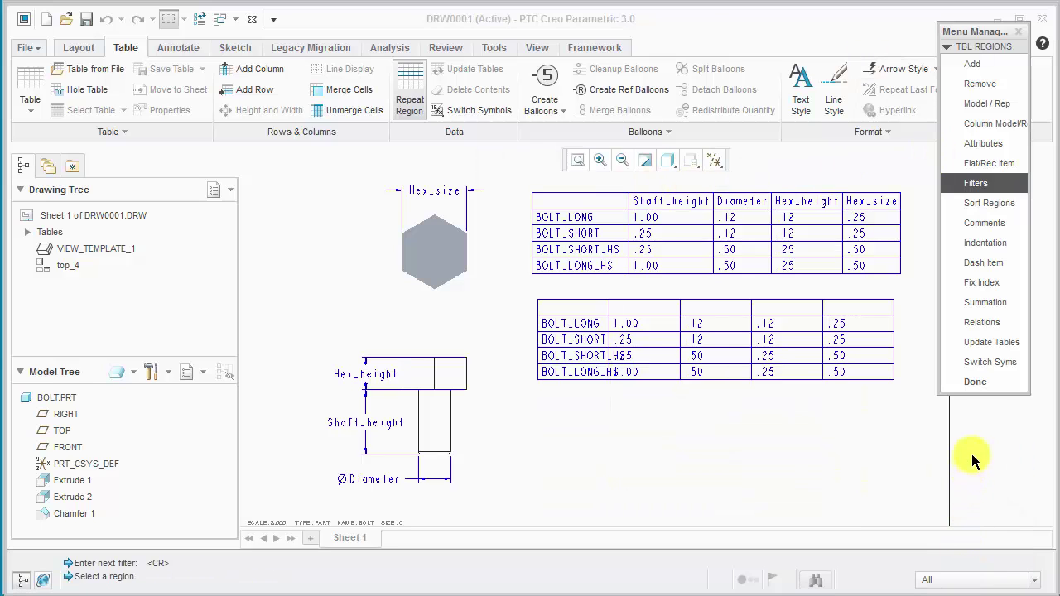
pyautogui.click(990, 345)
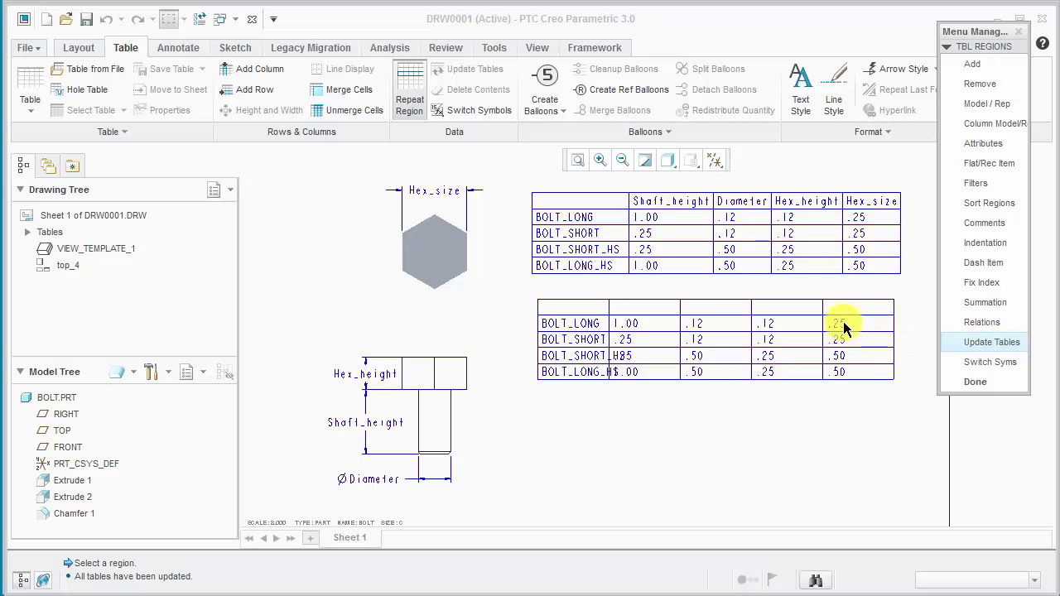